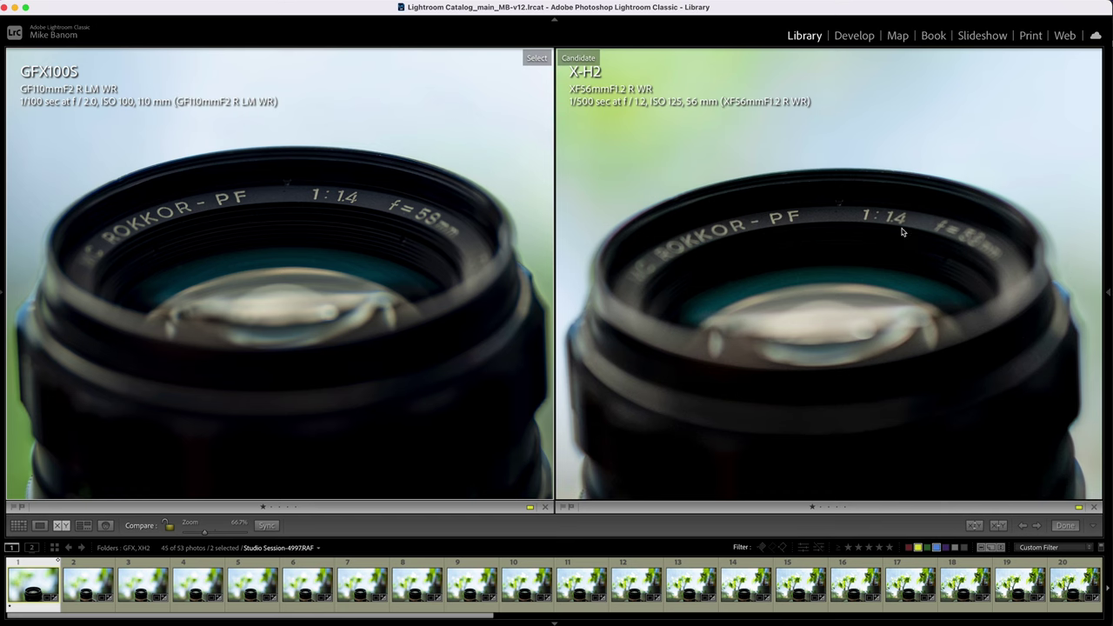
# Review the paired GFX100S and X-H2 lens photos through successive apertures, ending with the f/22 and f/16 pair
pyautogui.press('Right')
pyautogui.press('Right')
pyautogui.press('Right')
pyautogui.press('Right')
pyautogui.press('Right')
pyautogui.press('Right')
pyautogui.press('Right')
pyautogui.press('Right')
pyautogui.press('Right')
pyautogui.press('Right')
pyautogui.press('Right')
pyautogui.press('Right')
pyautogui.press('Right')
pyautogui.press('Right')
pyautogui.press('Right')
pyautogui.press('Right')
pyautogui.press('Right')
pyautogui.press('Right')
pyautogui.press('Right')
pyautogui.press('Right')
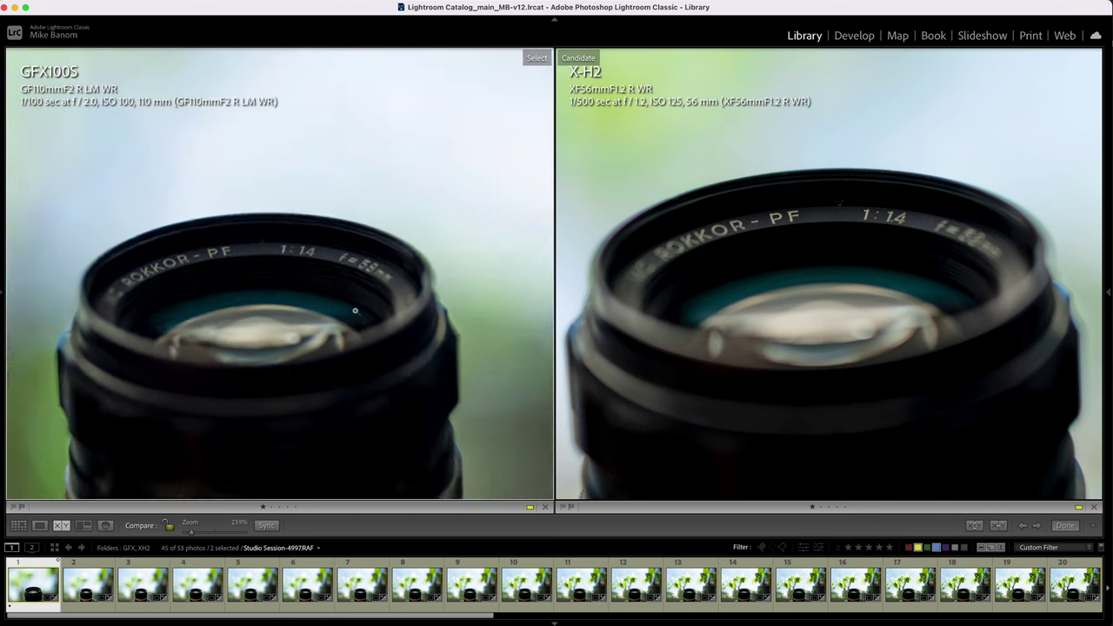
pyautogui.click(601, 275)
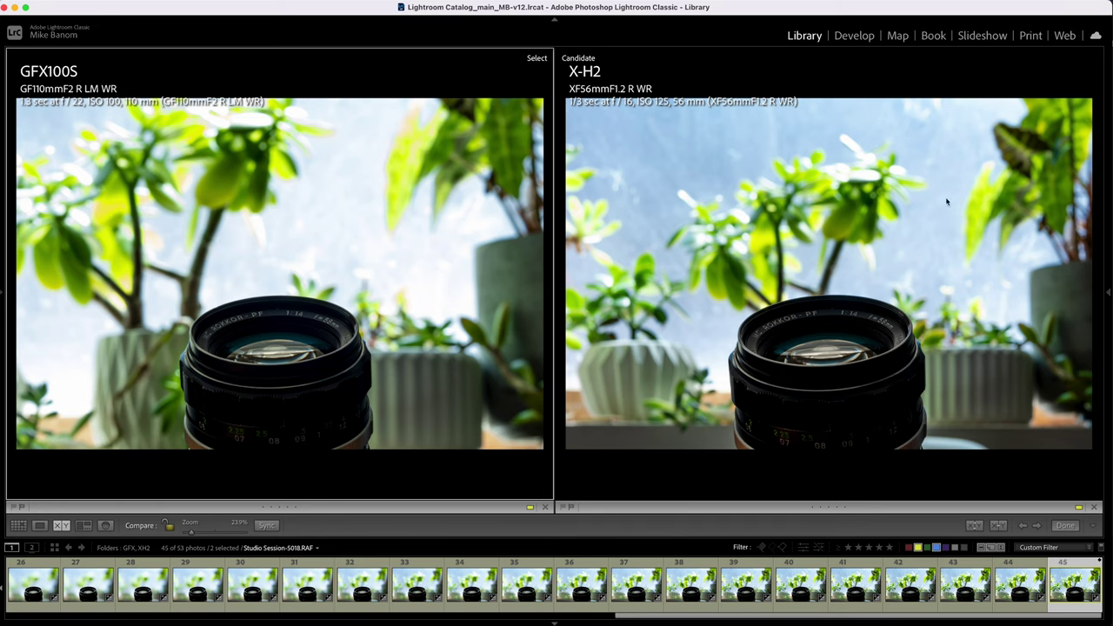
# Compare the engraved MC ROKKOR-PF lettering in the f/22 GFX100S and f/16 X-H2 photos at 200%
pyautogui.press('z')
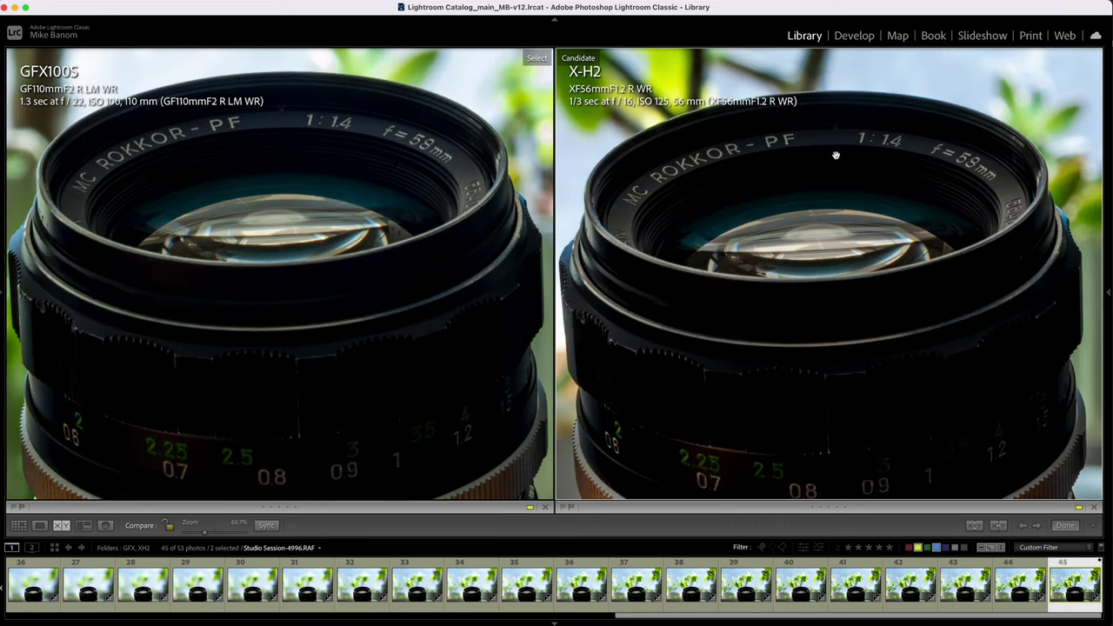
pyautogui.press('super+equal')
pyautogui.press('super+equal')
pyautogui.press('super+equal')
pyautogui.moveTo(781, 131); pyautogui.dragTo(1009, 370)
pyautogui.moveTo(846, 187); pyautogui.dragTo(797, 280)
pyautogui.click(226, 186)
pyautogui.press('super+equal')
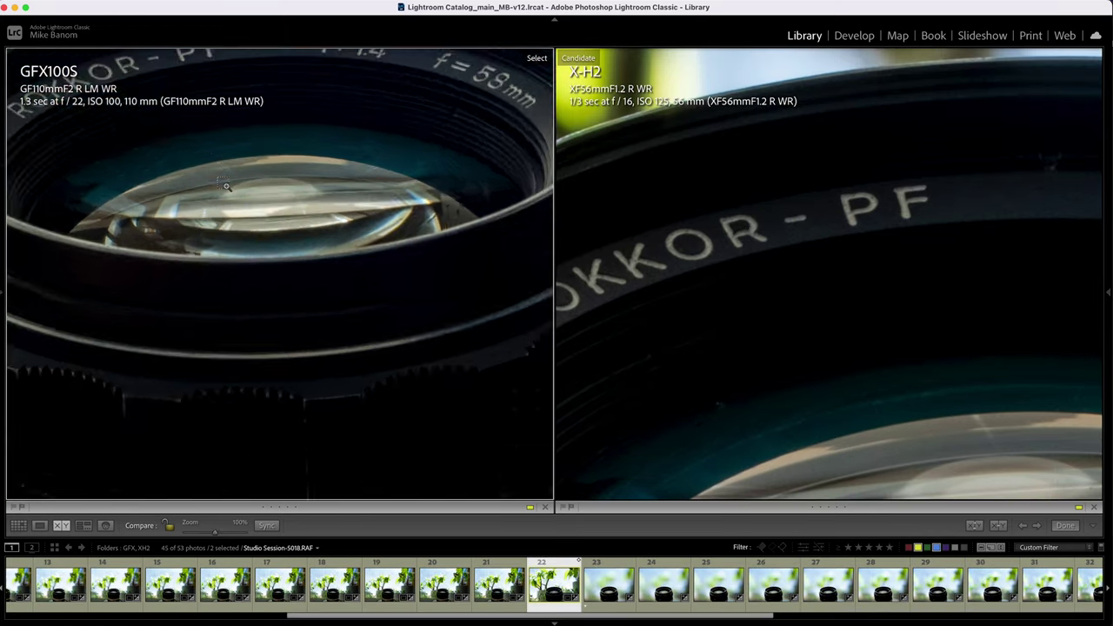
pyautogui.press('super+equal')
pyautogui.moveTo(260, 134); pyautogui.dragTo(322, 325)
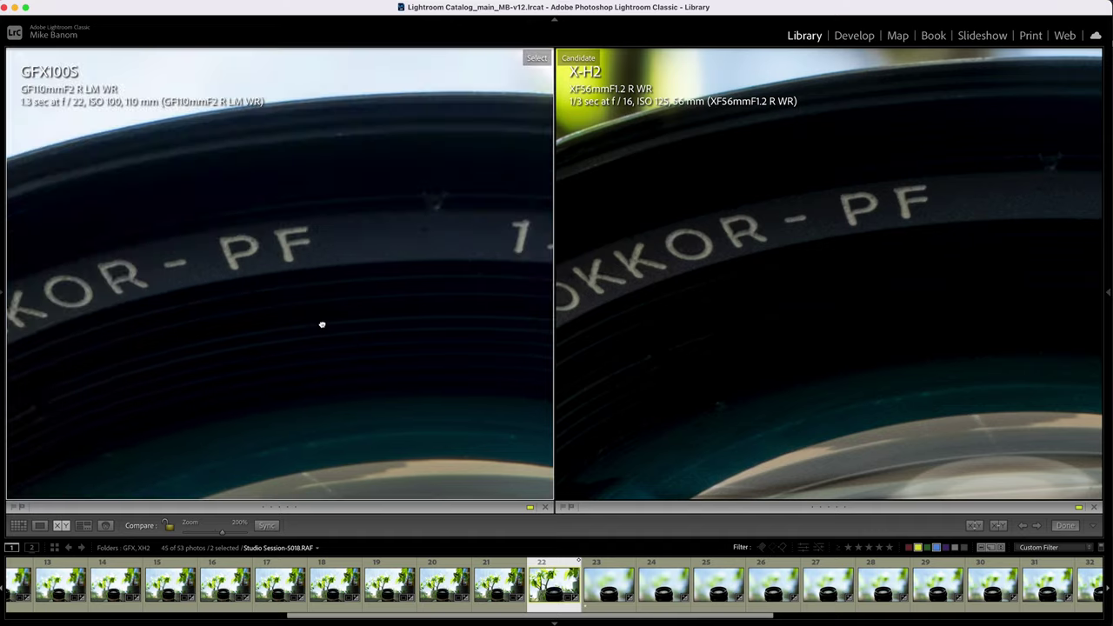
pyautogui.moveTo(361, 279); pyautogui.dragTo(208, 239)
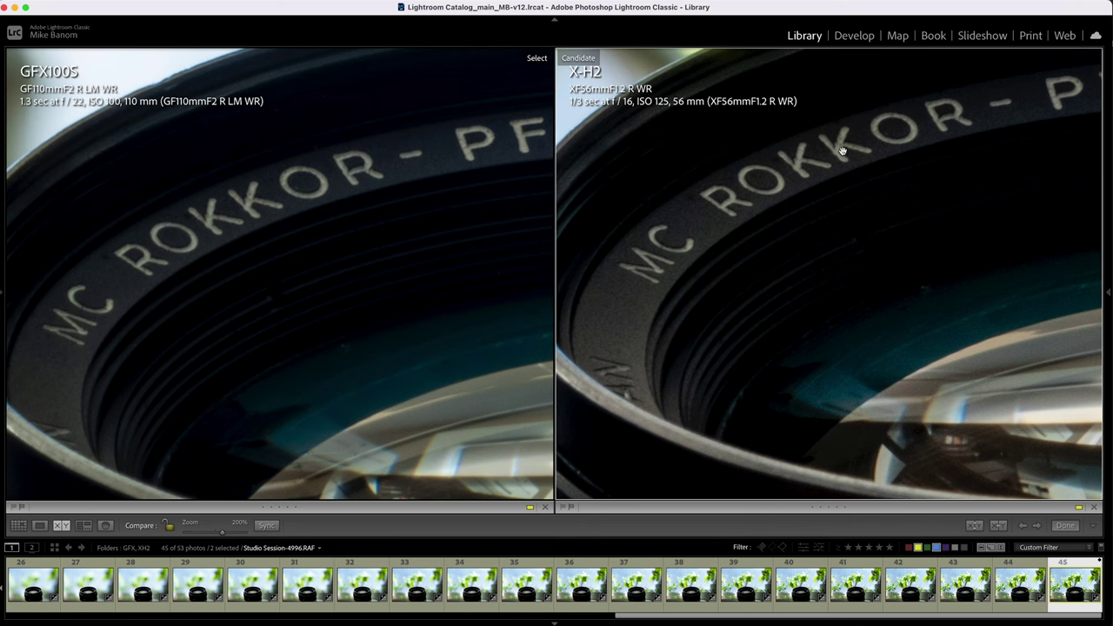
# Compare the distance scale numbers on the lens barrel between the GFX100S and X-H2 photos at 200%
pyautogui.moveTo(783, 279); pyautogui.dragTo(870, 154)
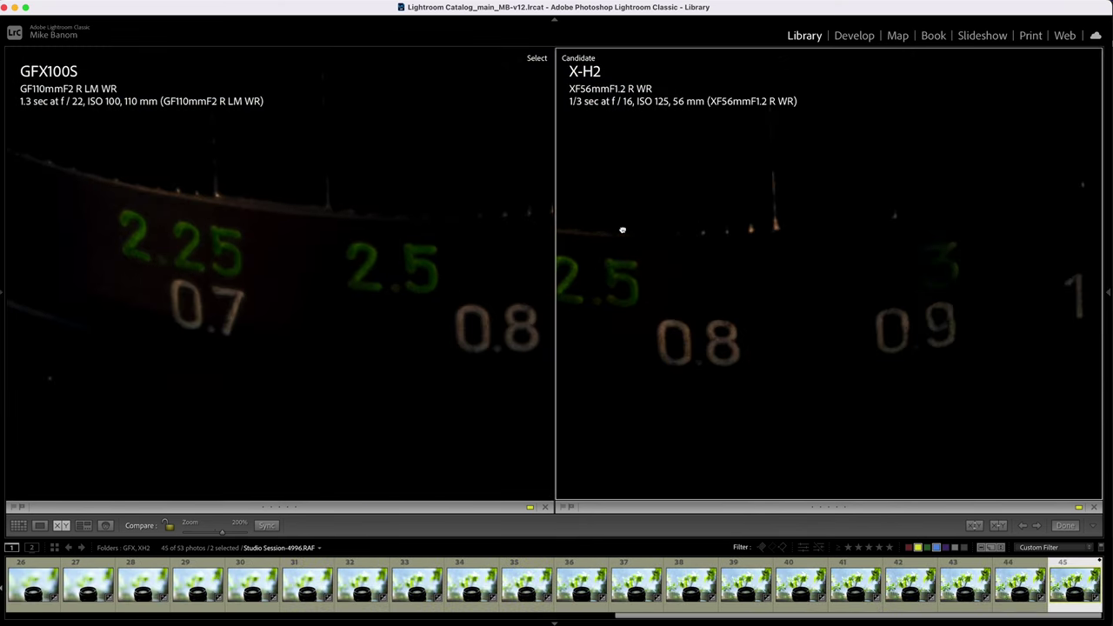
pyautogui.moveTo(1044, 235); pyautogui.dragTo(577, 253)
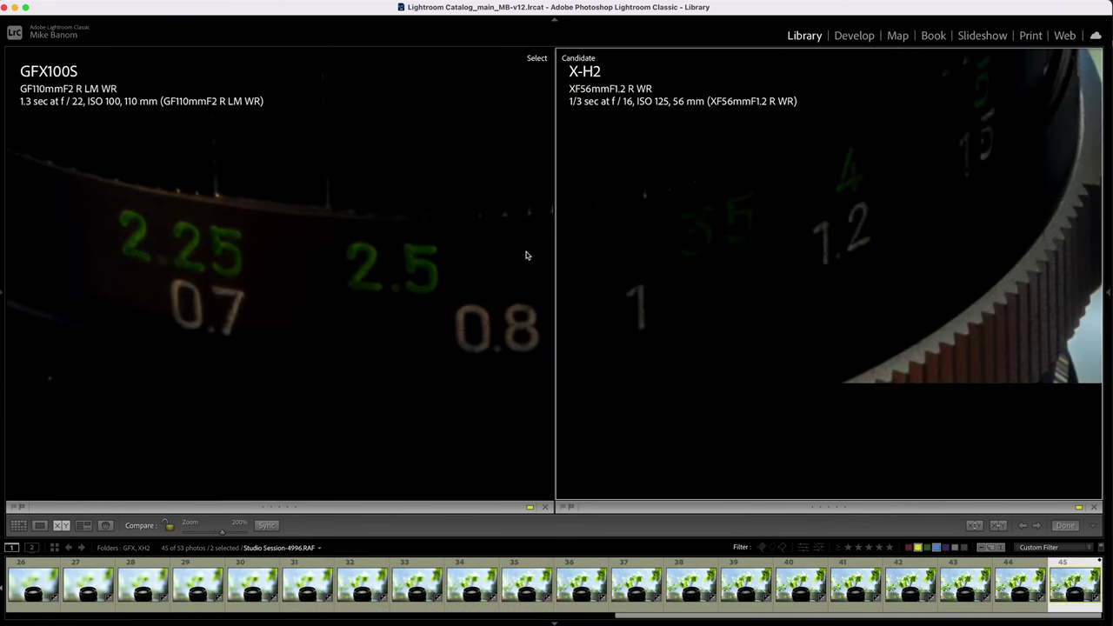
pyautogui.moveTo(503, 249); pyautogui.dragTo(226, 256)
pyautogui.moveTo(503, 214); pyautogui.dragTo(226, 284)
pyautogui.moveTo(912, 158); pyautogui.dragTo(999, 342)
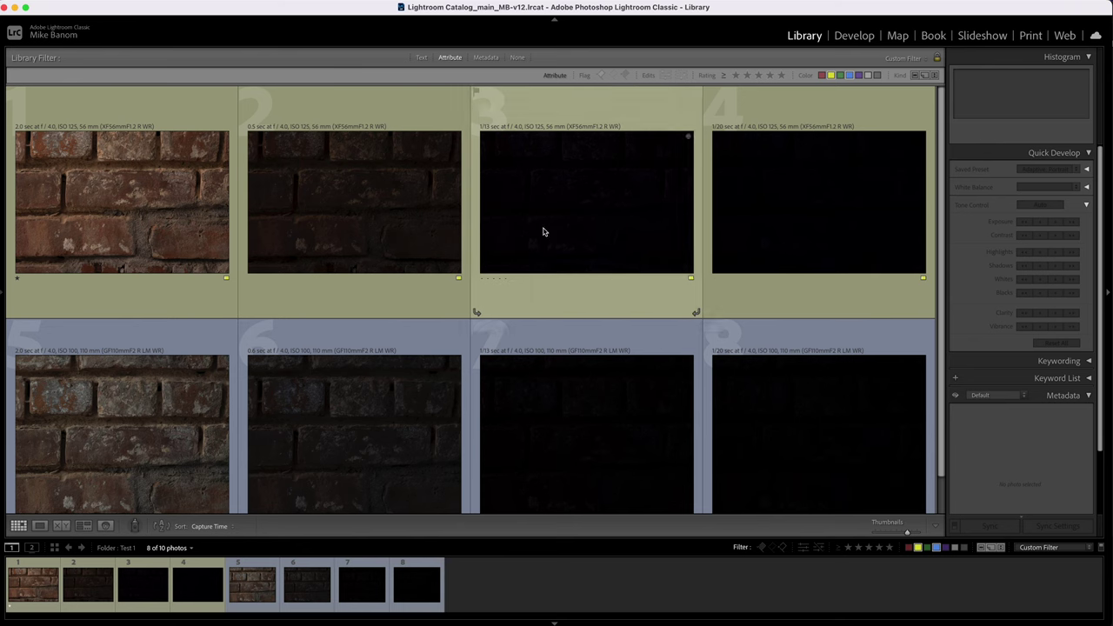
# Select the 2.0 sec X-H2 and GFX100S brick wall photos and show them side by side in Compare view
pyautogui.click(137, 206)
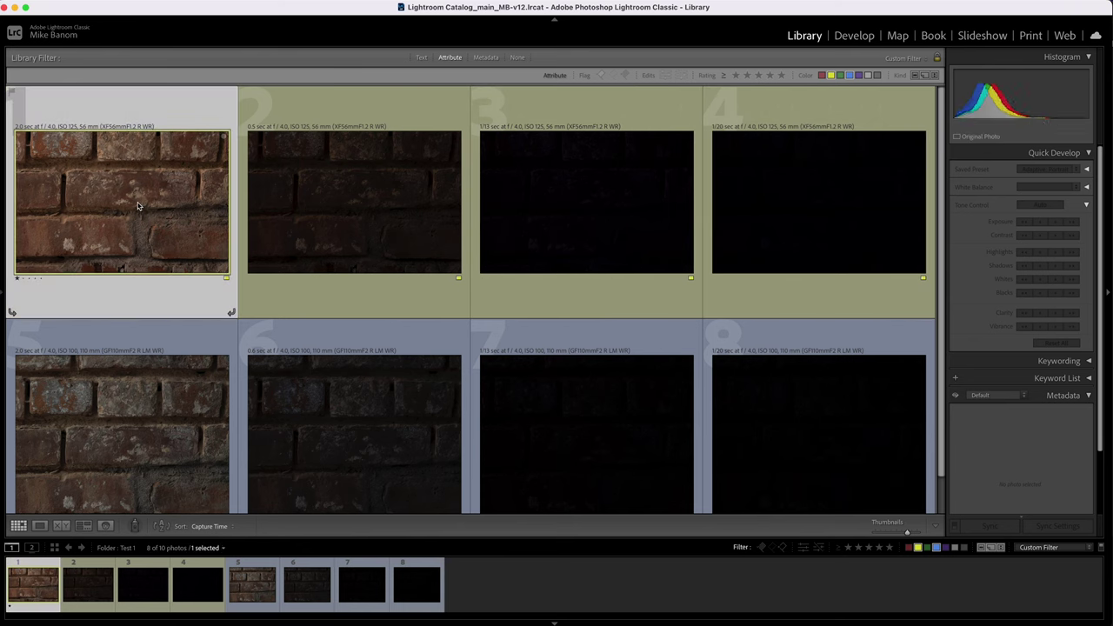
pyautogui.keyDown('super'); pyautogui.click(116, 367); pyautogui.keyUp('super')
pyautogui.press('c')
# Examine matching brick texture up close in the 2.0 sec X-H2 and GFX100S photos
pyautogui.click(125, 372)
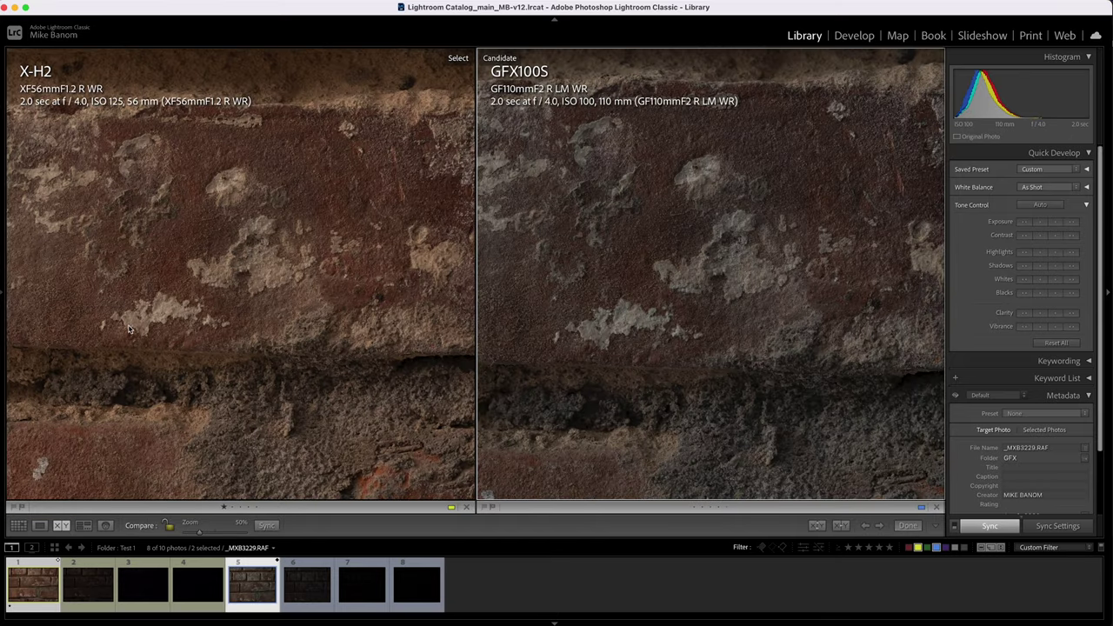
pyautogui.click(351, 252)
pyautogui.moveTo(97, 367); pyautogui.dragTo(274, 311)
pyautogui.moveTo(273, 261); pyautogui.dragTo(9, 322)
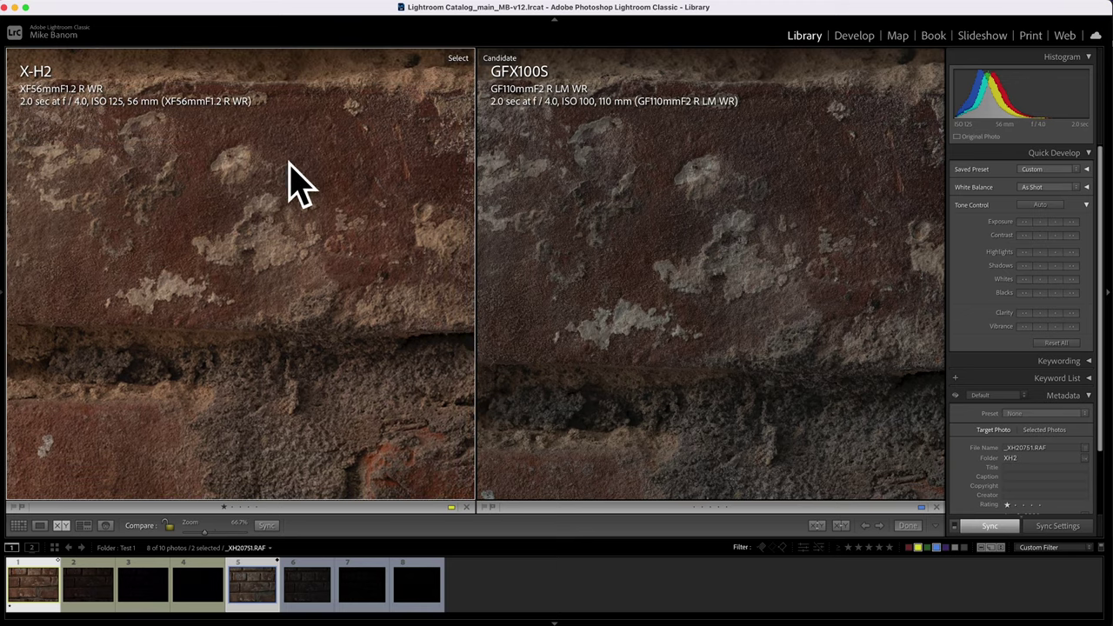
pyautogui.click(655, 286)
pyautogui.click(270, 244)
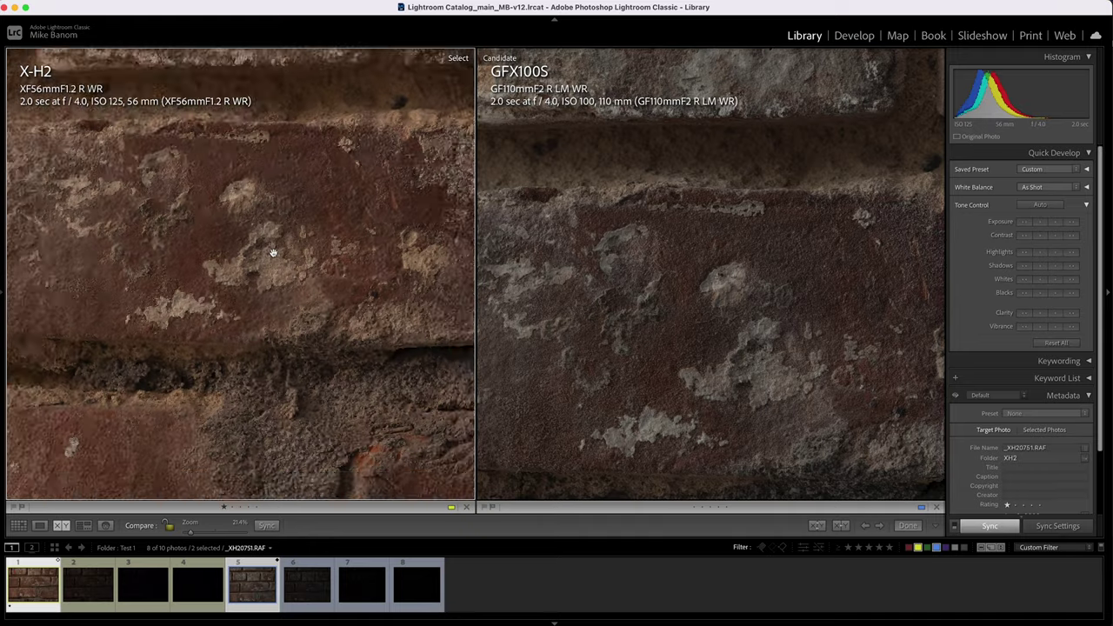
pyautogui.moveTo(281, 239); pyautogui.dragTo(285, 288)
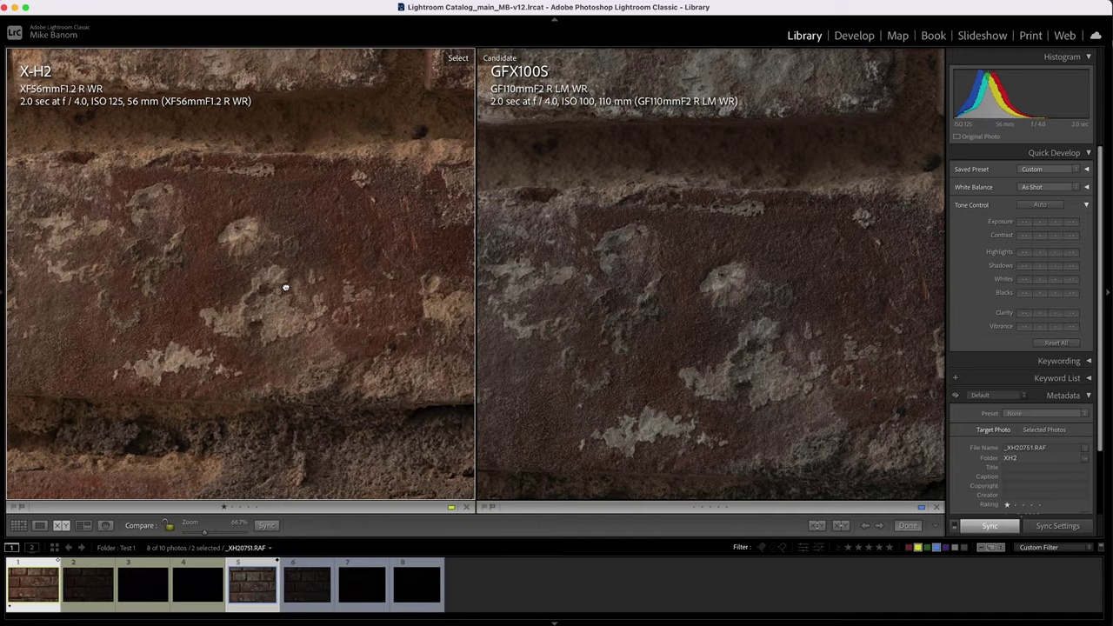
pyautogui.click(260, 191)
pyautogui.click(770, 289)
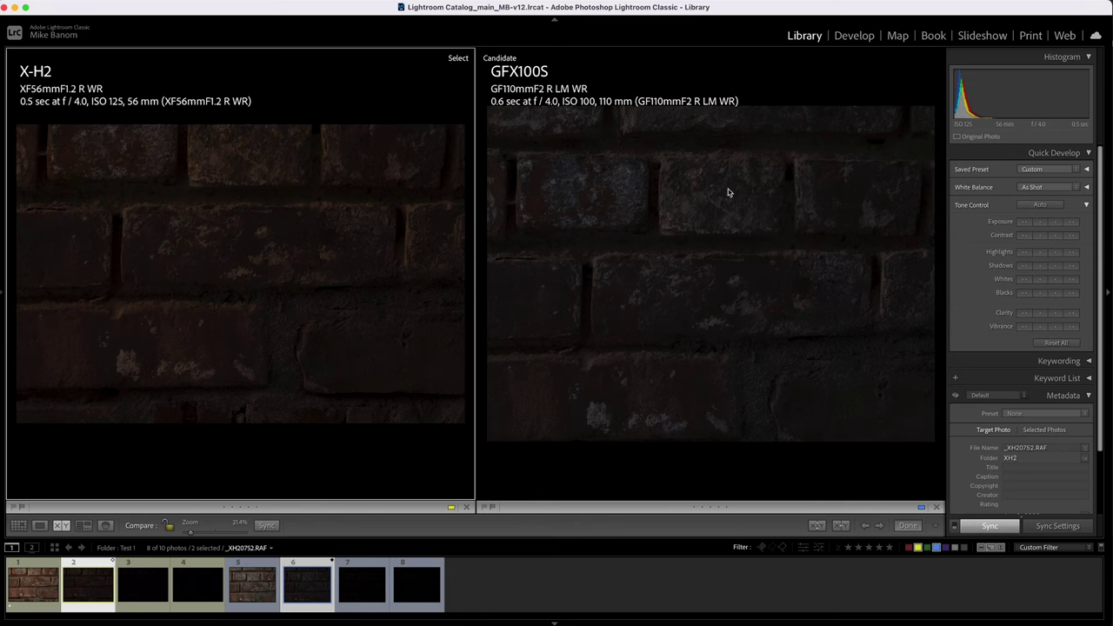
# In Develop, apply the 2.00 exposure history state to the 0.5 sec X-H2 photo and the 1.50 state to the 0.6 sec GFX100S photo
pyautogui.click(728, 192)
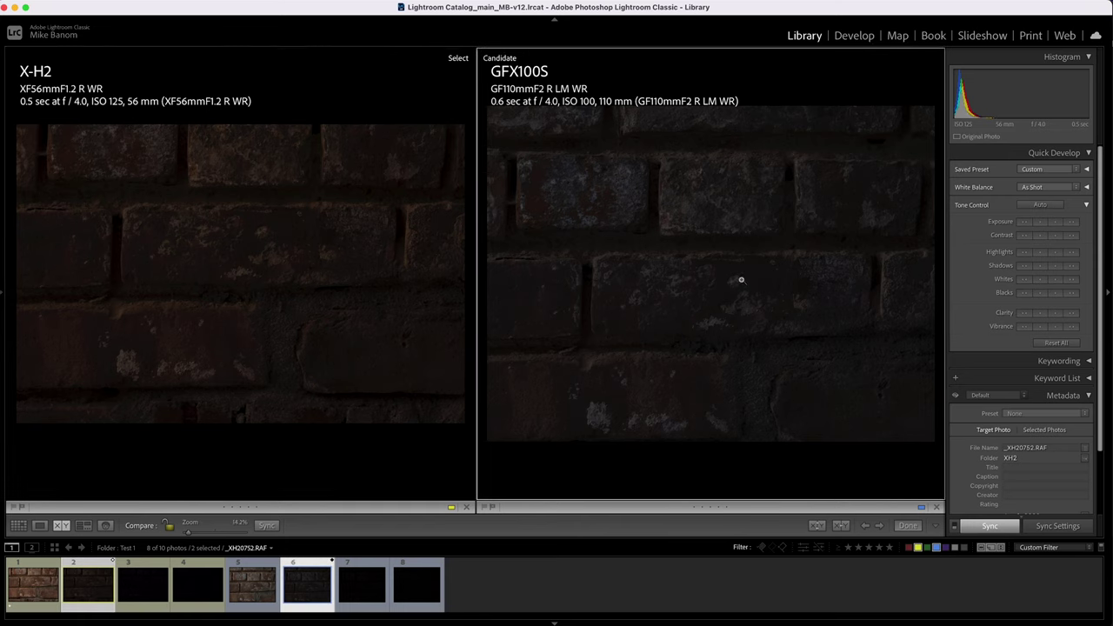
pyautogui.click(855, 36)
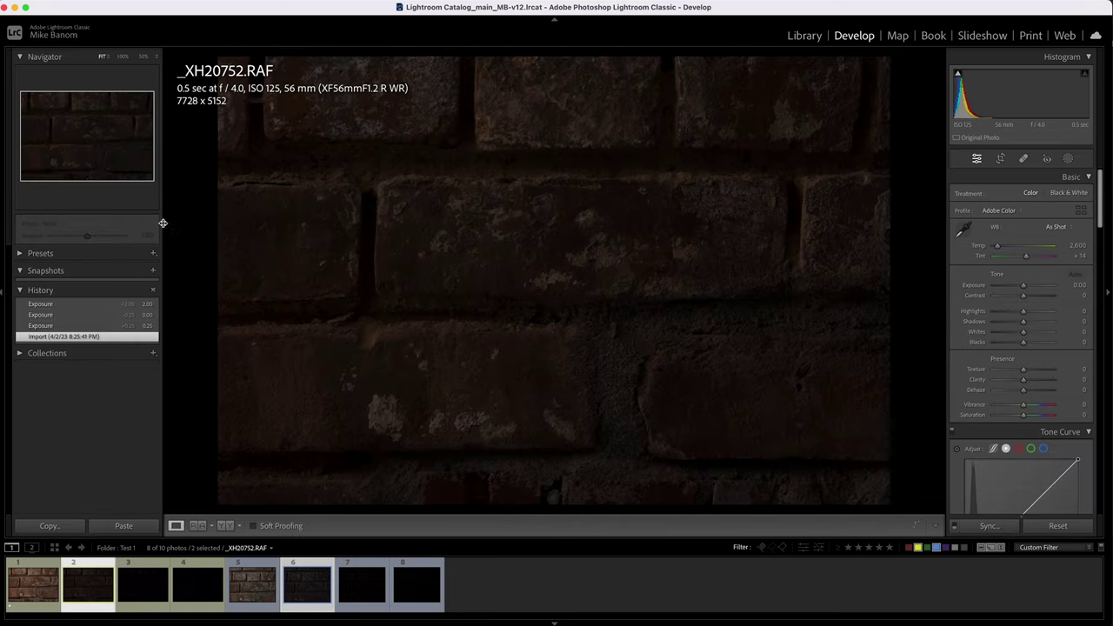
pyautogui.click(116, 305)
pyautogui.press('Right')
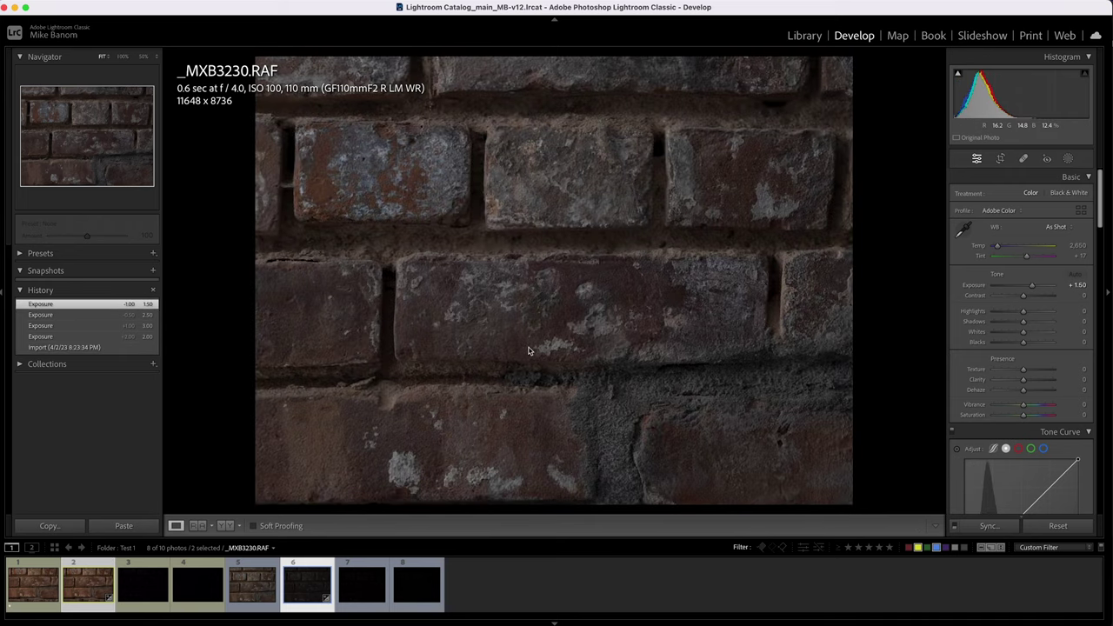
# Compare the brightened 0.6 sec GFX100S and 0.5 sec X-H2 brick photos side by side, checking surface detail up close
pyautogui.press('c')
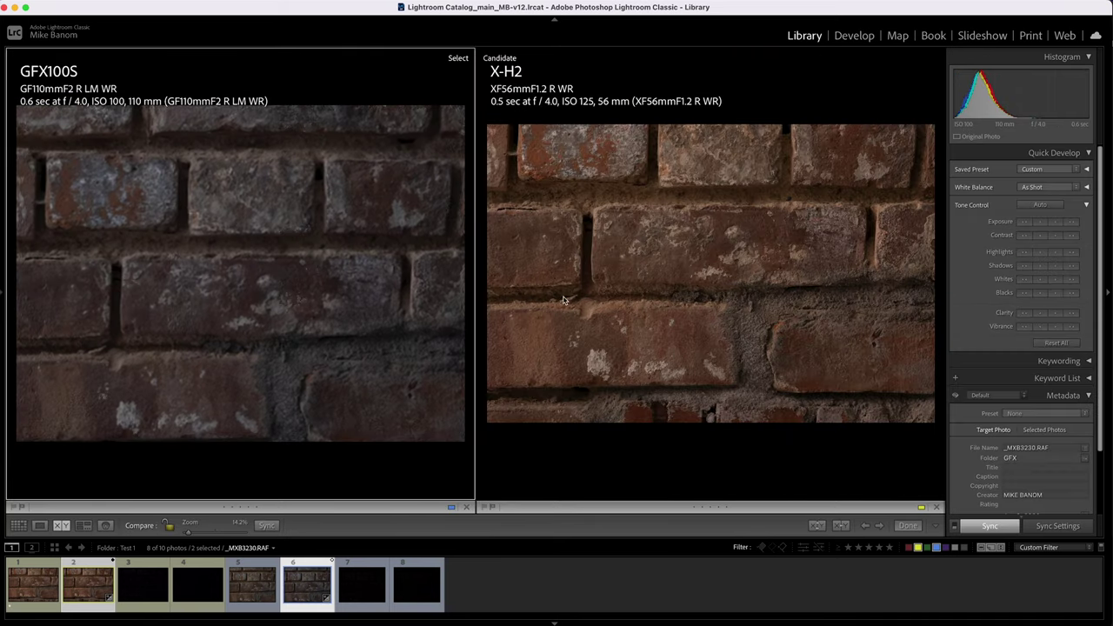
pyautogui.click(737, 237)
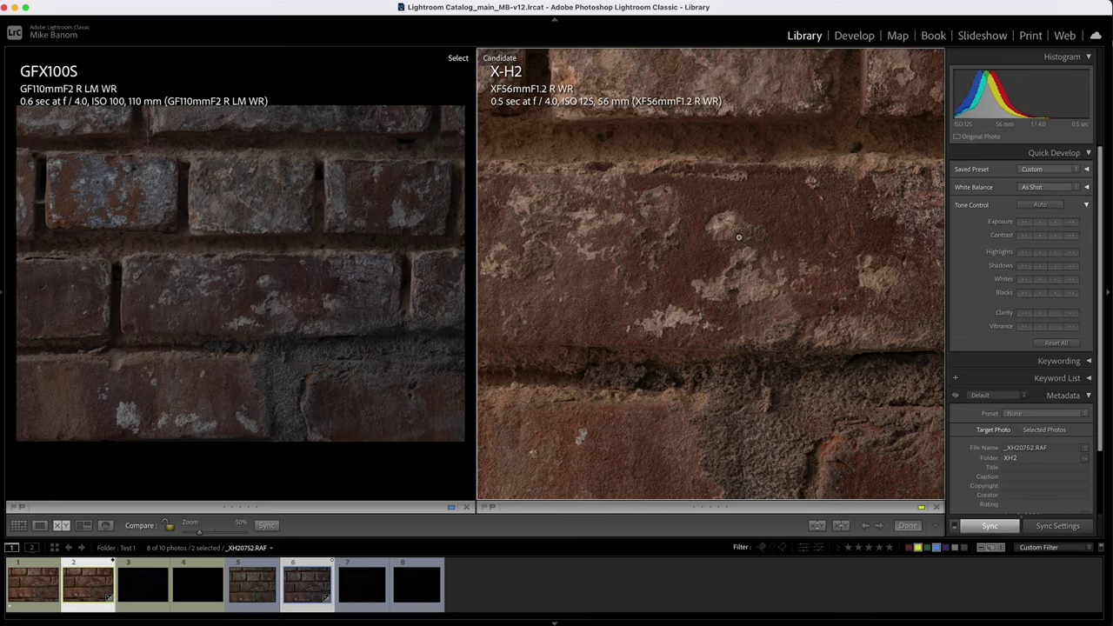
pyautogui.click(738, 236)
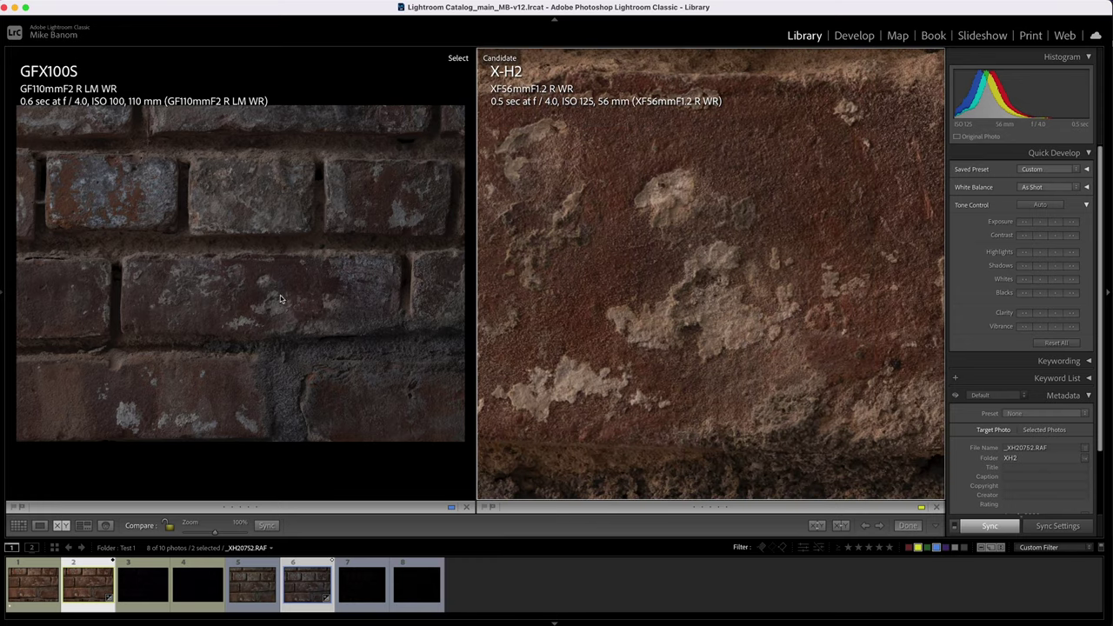
pyautogui.click(254, 298)
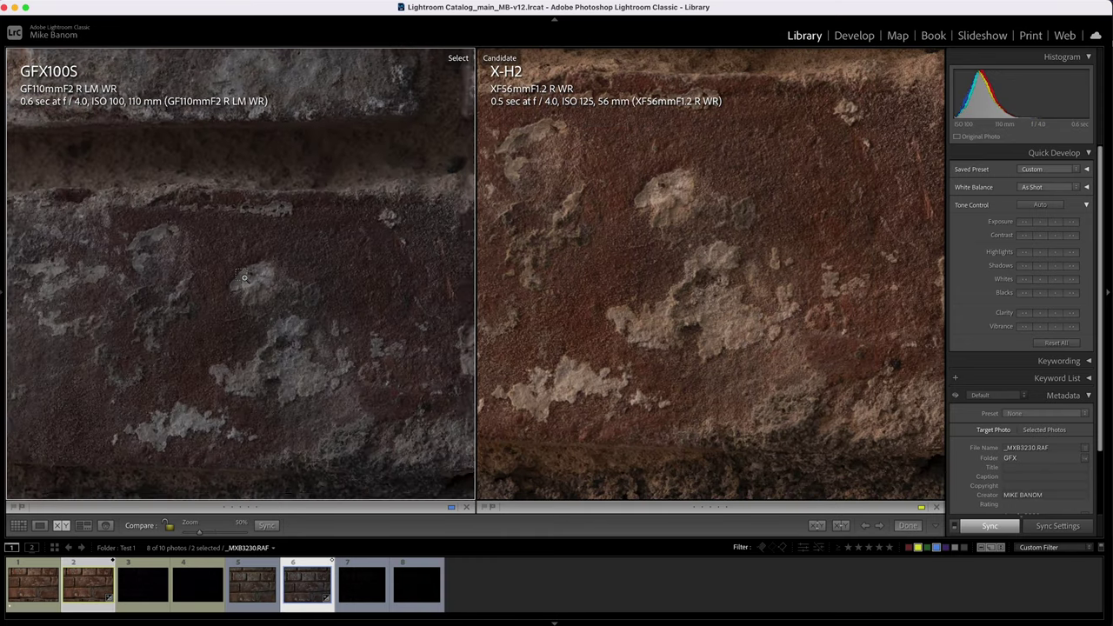
pyautogui.moveTo(243, 277); pyautogui.dragTo(192, 217)
pyautogui.moveTo(661, 166); pyautogui.dragTo(708, 226)
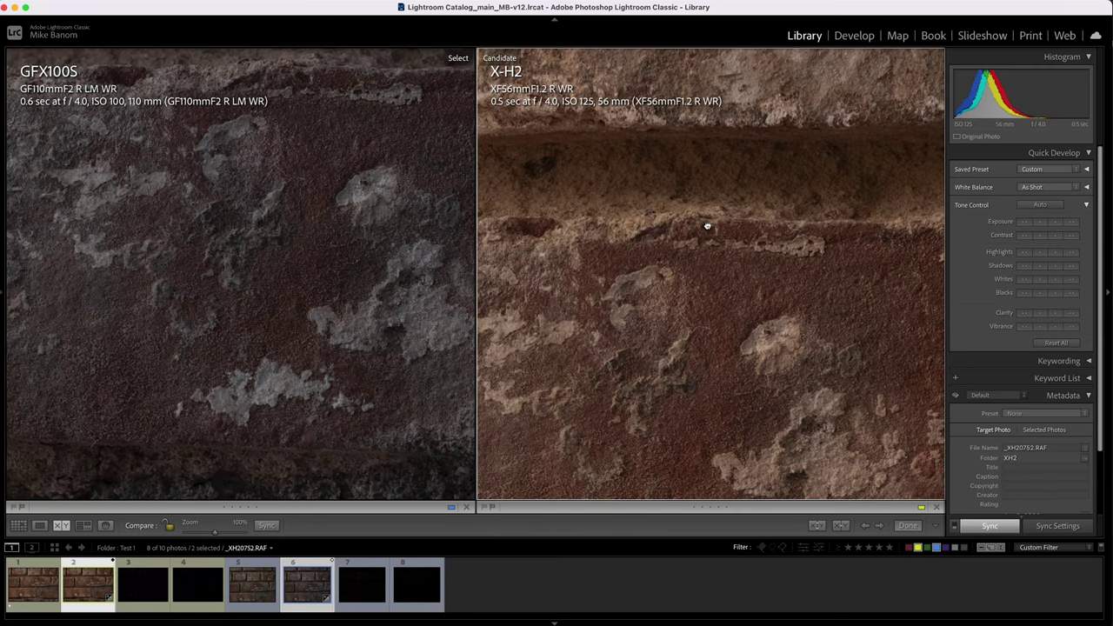
pyautogui.click(273, 256)
pyautogui.moveTo(101, 370); pyautogui.dragTo(271, 250)
pyautogui.click(306, 278)
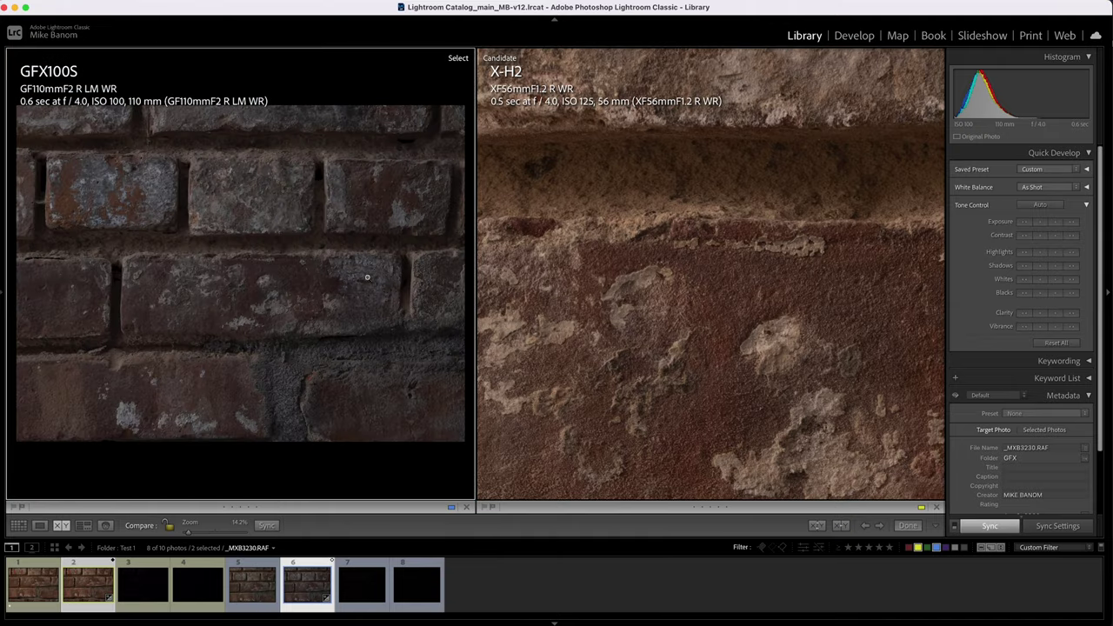
pyautogui.click(745, 322)
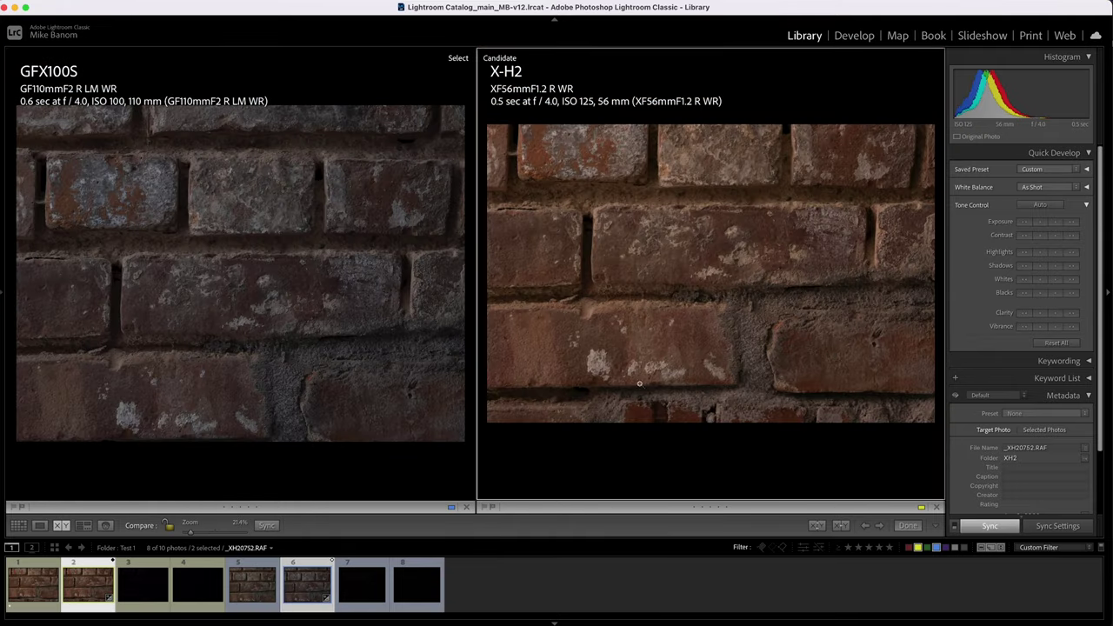
pyautogui.click(574, 369)
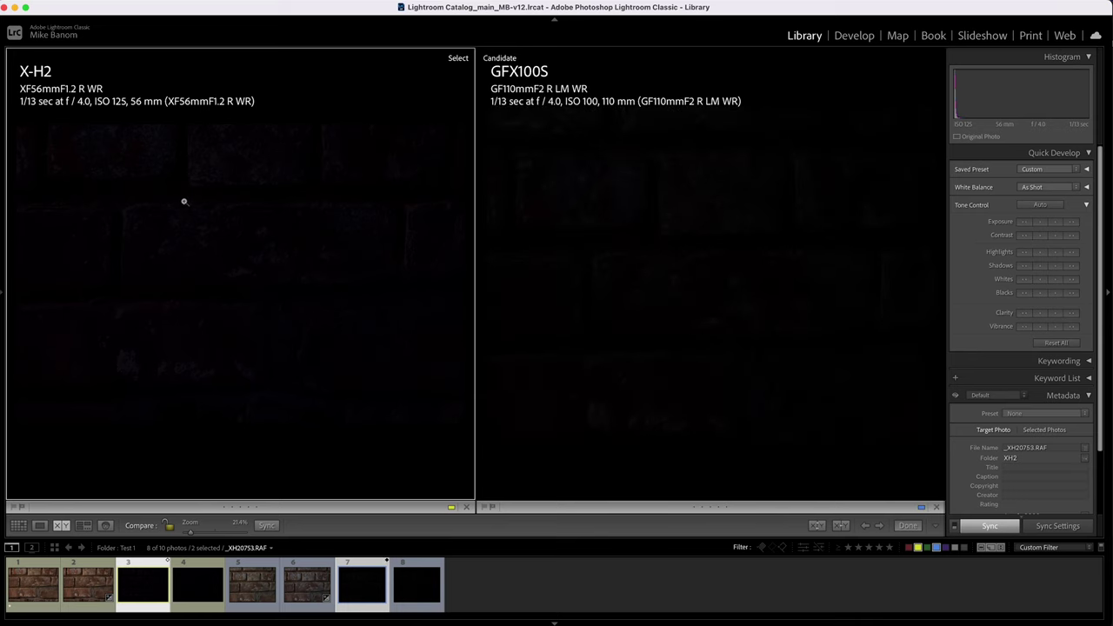
# Raise the exposure to +5.00 on both 1/13 sec brick photos and show the GFX100S one in Develop
pyautogui.press('Down')
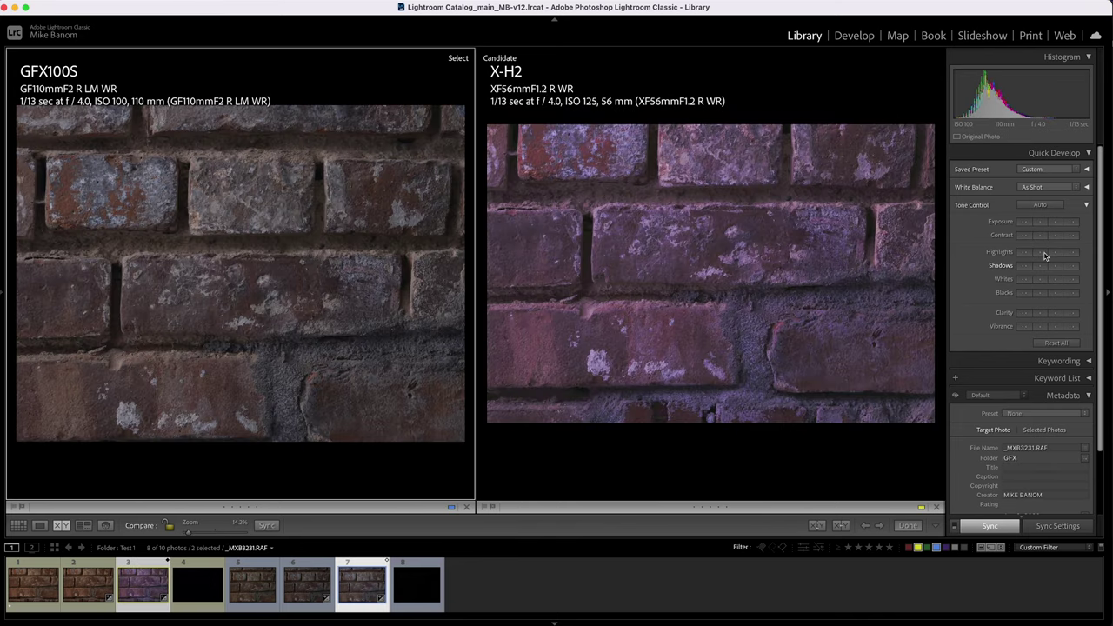
pyautogui.press('d')
pyautogui.press('super+Left')
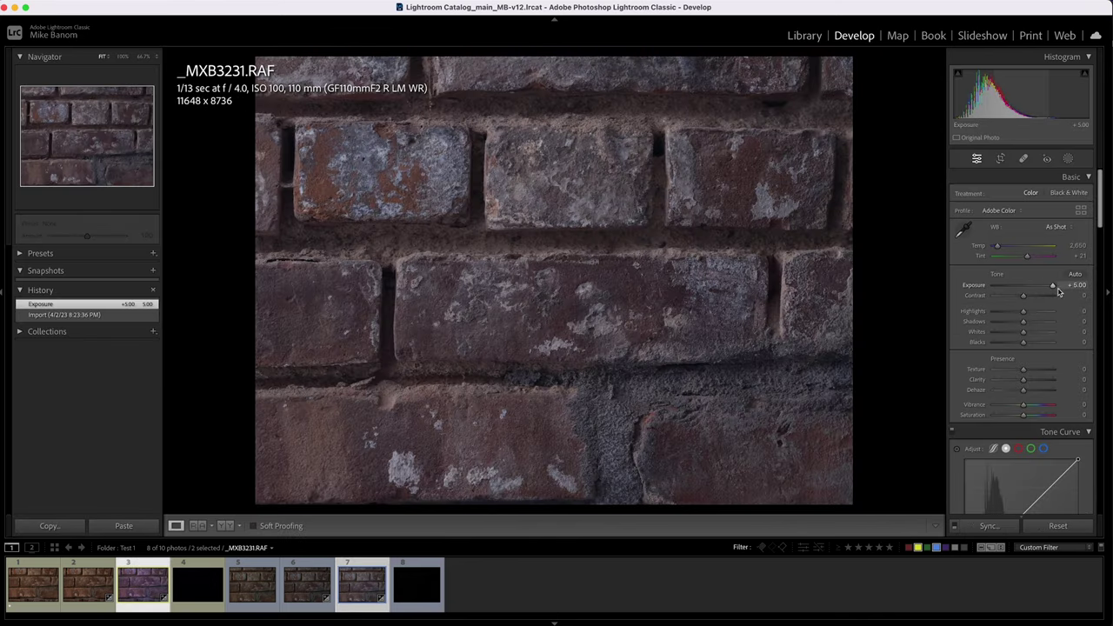
pyautogui.press('super+Right')
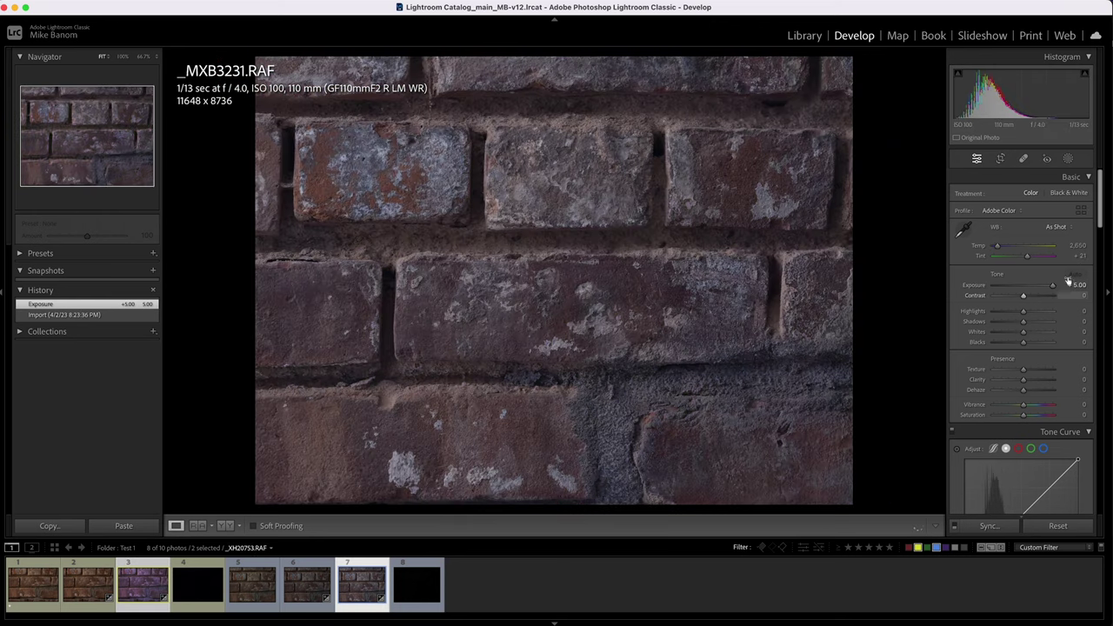
# Examine noise and detail in the central brick and mortar of the GFX100S 1/13 sec photo at up to 200%
pyautogui.click(554, 280)
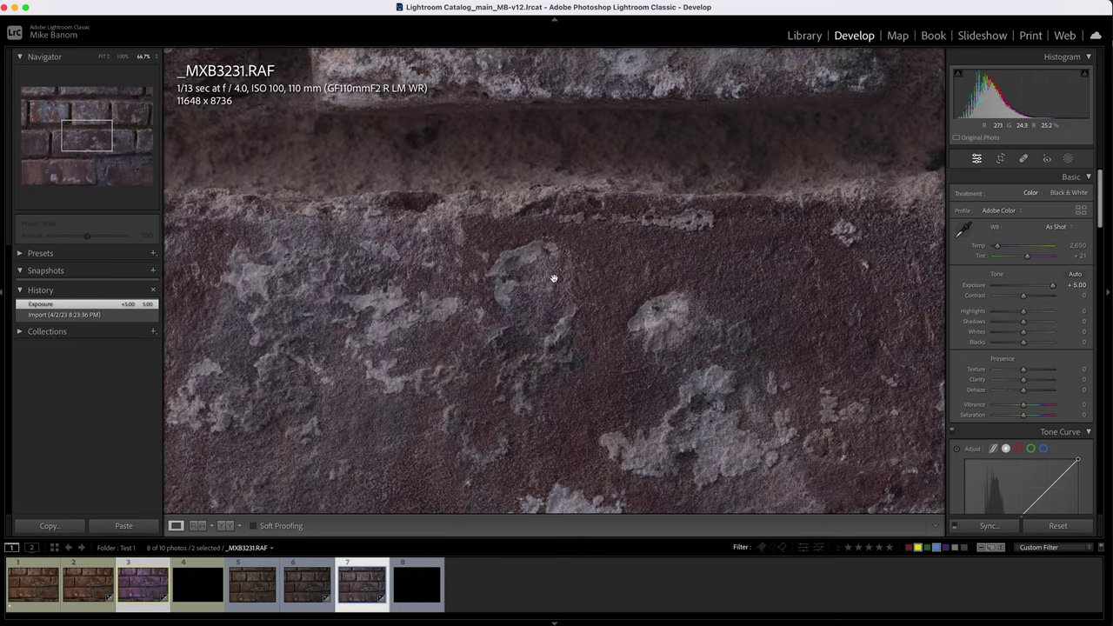
pyautogui.moveTo(447, 347); pyautogui.dragTo(408, 230)
pyautogui.moveTo(580, 177); pyautogui.dragTo(404, 264)
pyautogui.press('super+equal')
pyautogui.press('super+equal')
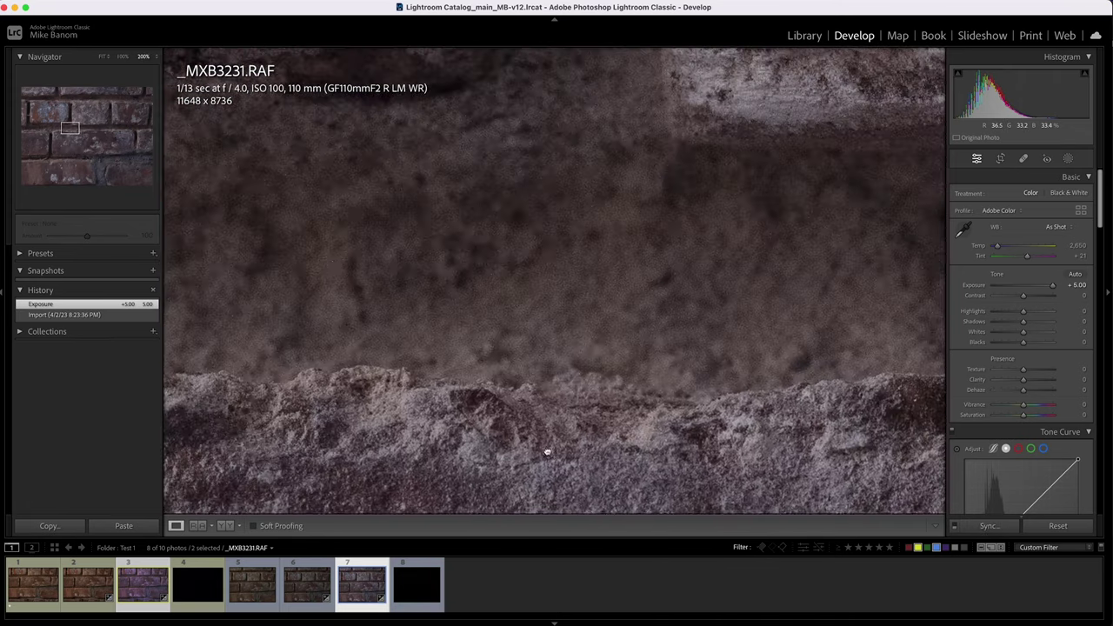
pyautogui.moveTo(315, 306); pyautogui.dragTo(510, 274)
pyautogui.press('super+minus')
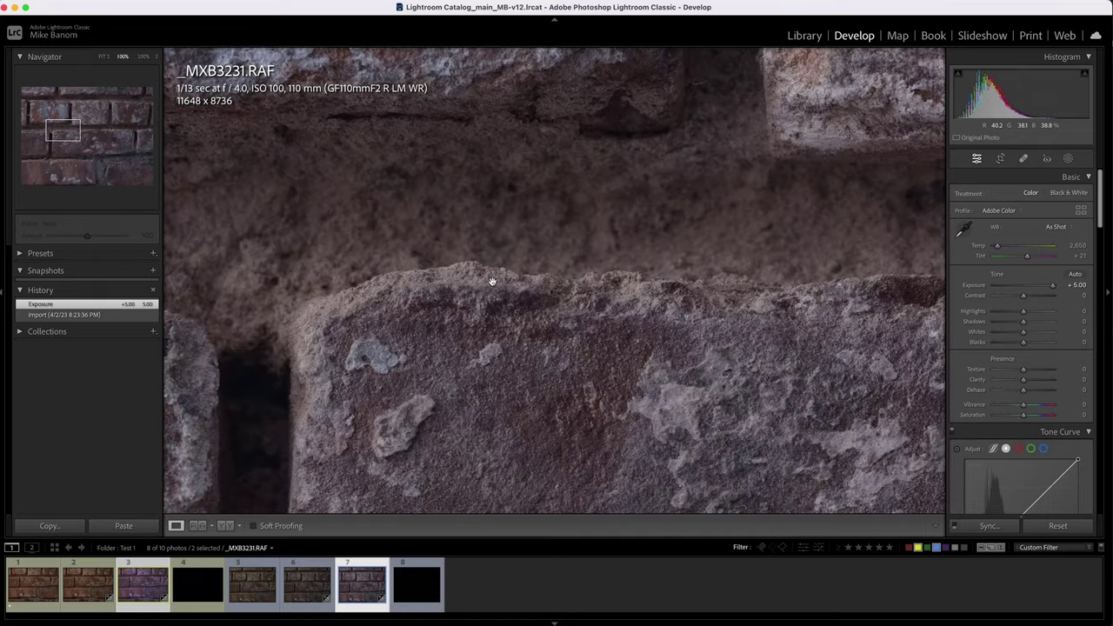
# Inspect the shadowed joints and brick surfaces across the GFX100S 1/13 sec photo at 100%, ending with the whole frame
pyautogui.moveTo(280, 274); pyautogui.dragTo(686, 179)
pyautogui.moveTo(252, 328); pyautogui.dragTo(838, 151)
pyautogui.moveTo(689, 129); pyautogui.dragTo(313, 490)
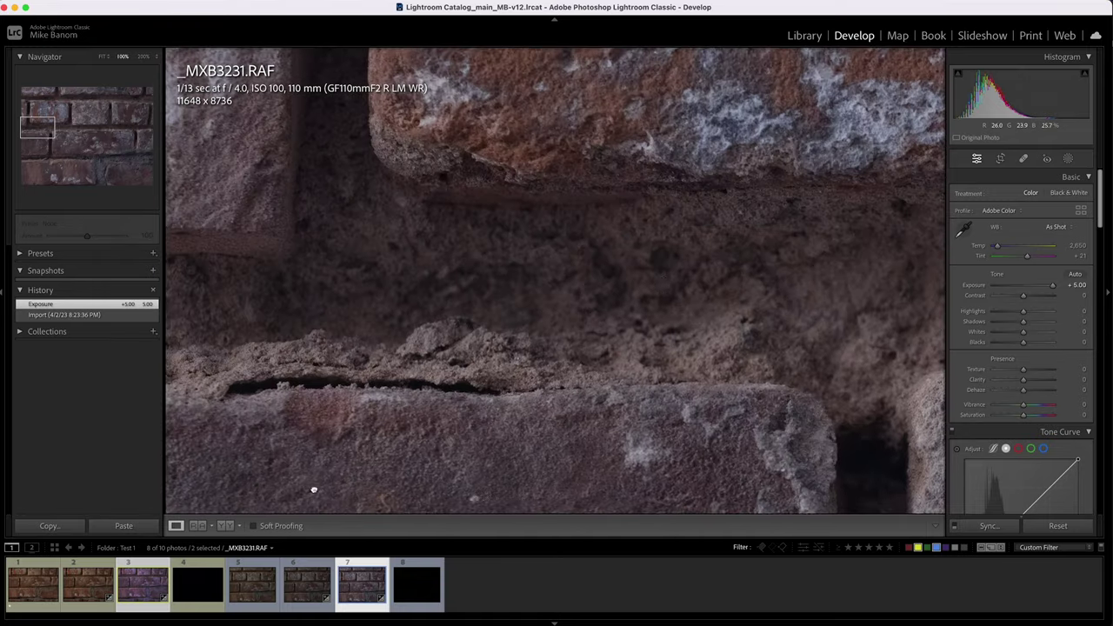
pyautogui.moveTo(712, 252); pyautogui.dragTo(298, 504)
pyautogui.moveTo(665, 338); pyautogui.dragTo(215, 199)
pyautogui.moveTo(694, 263); pyautogui.dragTo(400, 183)
pyautogui.moveTo(715, 298); pyautogui.dragTo(409, 76)
pyautogui.click(541, 228)
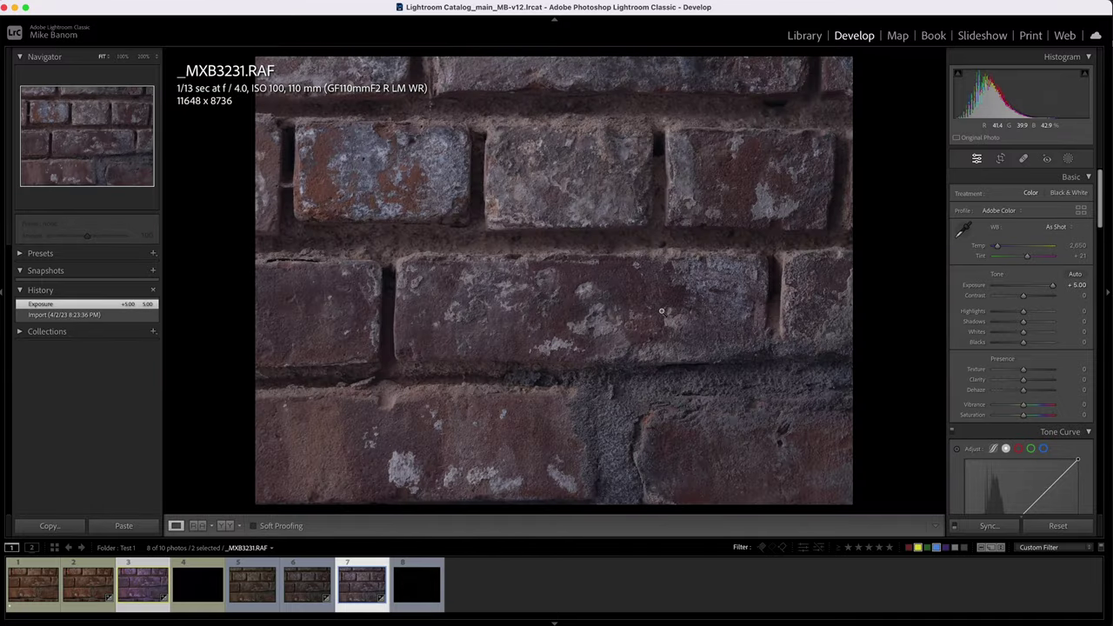
# Check the GFX100S 1/13 sec photo before and after the exposure change, and switch to the matching X-H2 photo _XH20753.RAF
pyautogui.press('\\')
pyautogui.press('\\')
pyautogui.press('Left')
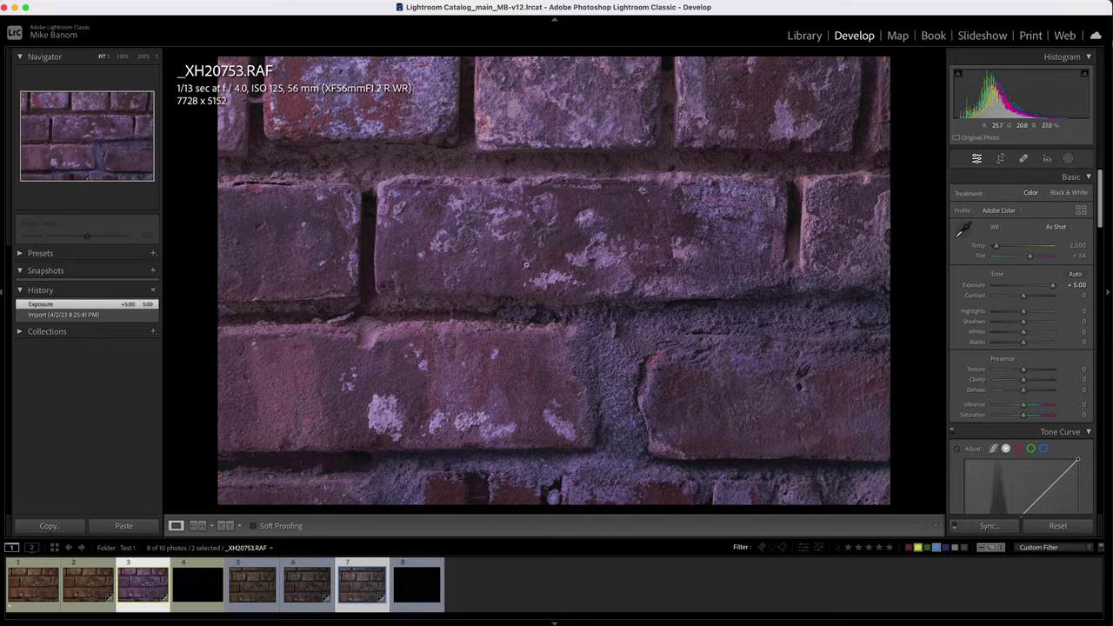
# Examine the recovered shadows and noise across the central bricks and mortar of the X-H2 1/13 sec photo at 100%
pyautogui.click(518, 216)
pyautogui.moveTo(517, 214); pyautogui.dragTo(504, 238)
pyautogui.moveTo(380, 321); pyautogui.dragTo(653, 214)
pyautogui.moveTo(484, 190); pyautogui.dragTo(372, 228)
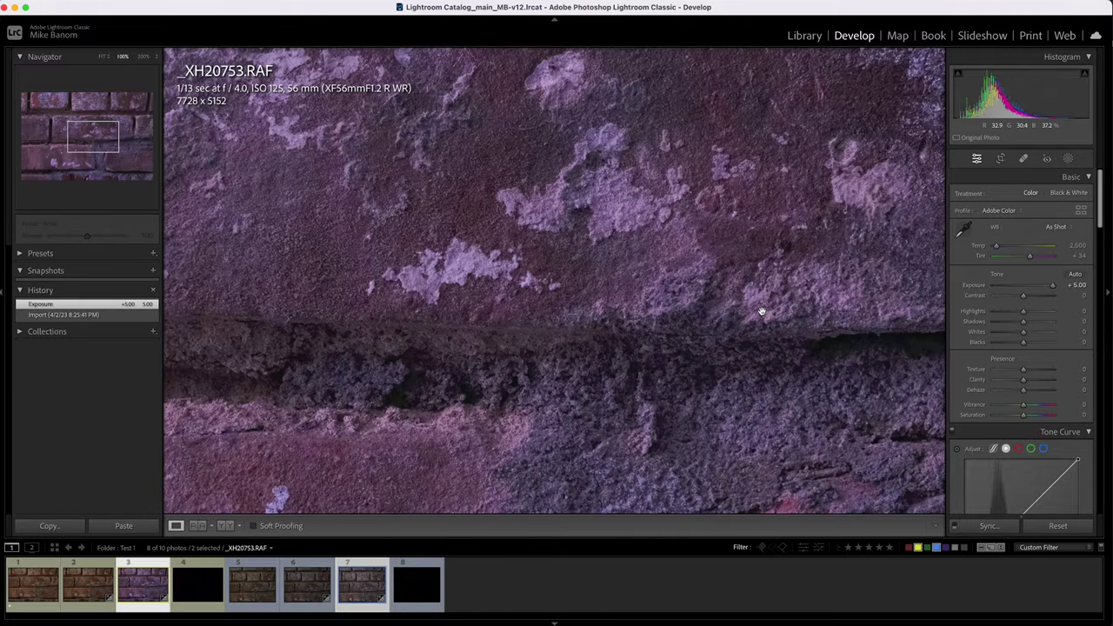
pyautogui.moveTo(866, 302); pyautogui.dragTo(673, 61)
# Set the X-H2 1/13 sec photo's white balance to Auto and inspect the photo's lower-left bricks and dark joint
pyautogui.click(1056, 227)
pyautogui.click(1053, 238)
pyautogui.moveTo(305, 369); pyautogui.dragTo(772, 139)
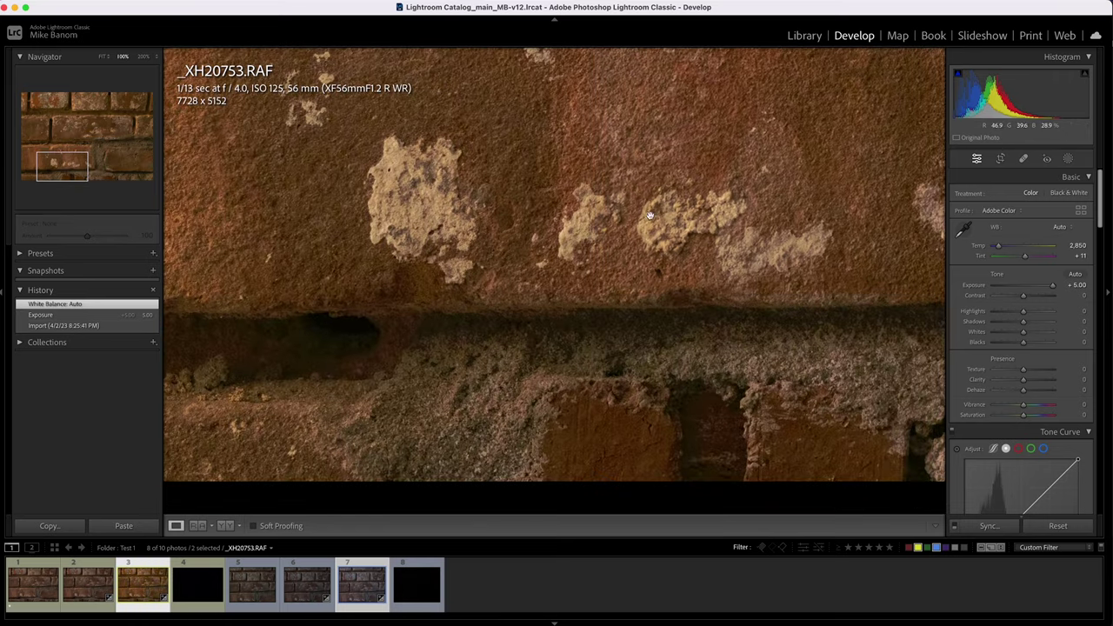
pyautogui.moveTo(584, 111); pyautogui.dragTo(659, 357)
pyautogui.moveTo(569, 196); pyautogui.dragTo(1018, 203)
pyautogui.moveTo(833, 270); pyautogui.dragTo(464, 7)
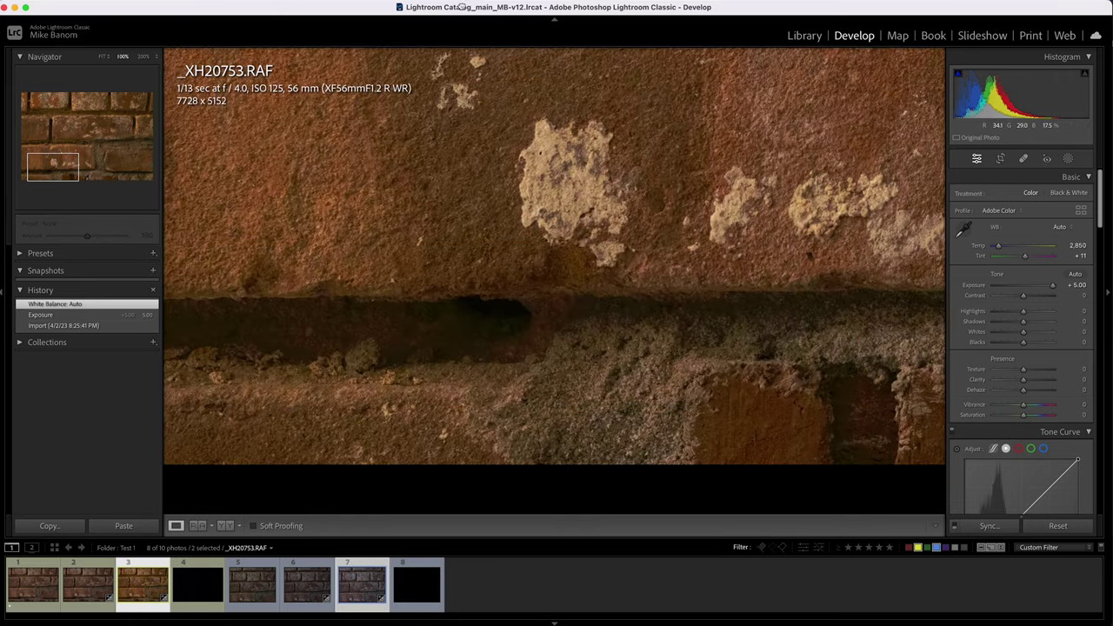
# Examine noise and shadow detail in the X-H2 1/13 sec photo's mortar joints and central bricks at up to 200%
pyautogui.moveTo(644, 264); pyautogui.dragTo(276, 303)
pyautogui.moveTo(784, 164); pyautogui.dragTo(597, 380)
pyautogui.moveTo(700, 174); pyautogui.dragTo(831, 126)
pyautogui.press('super+equal')
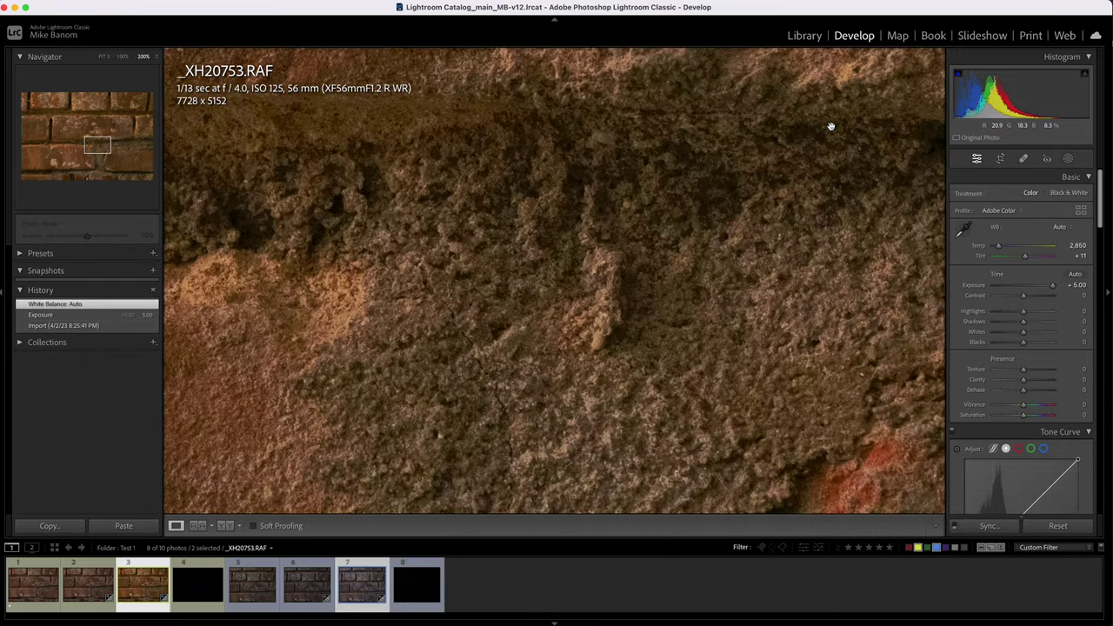
pyautogui.moveTo(725, 124); pyautogui.dragTo(671, 241)
pyautogui.moveTo(691, 139); pyautogui.dragTo(665, 252)
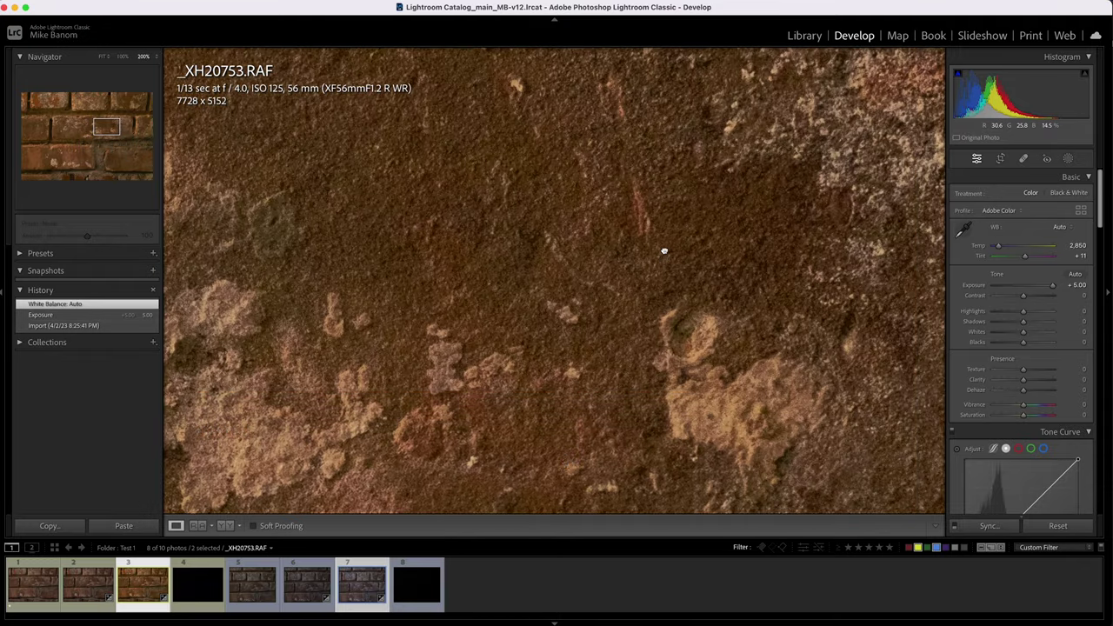
pyautogui.moveTo(533, 128); pyautogui.dragTo(614, 358)
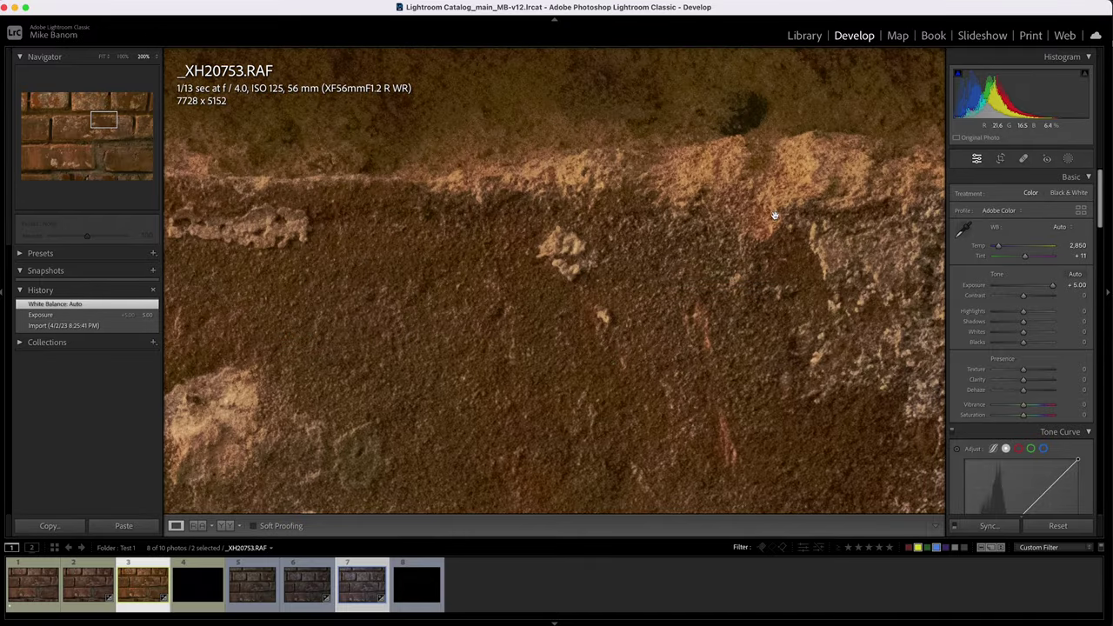
pyautogui.moveTo(824, 214); pyautogui.dragTo(400, 220)
pyautogui.moveTo(665, 238)
pyautogui.mouseDown()
pyautogui.moveTo(609, 237)
pyautogui.moveTo(497, 314)
pyautogui.mouseUp()
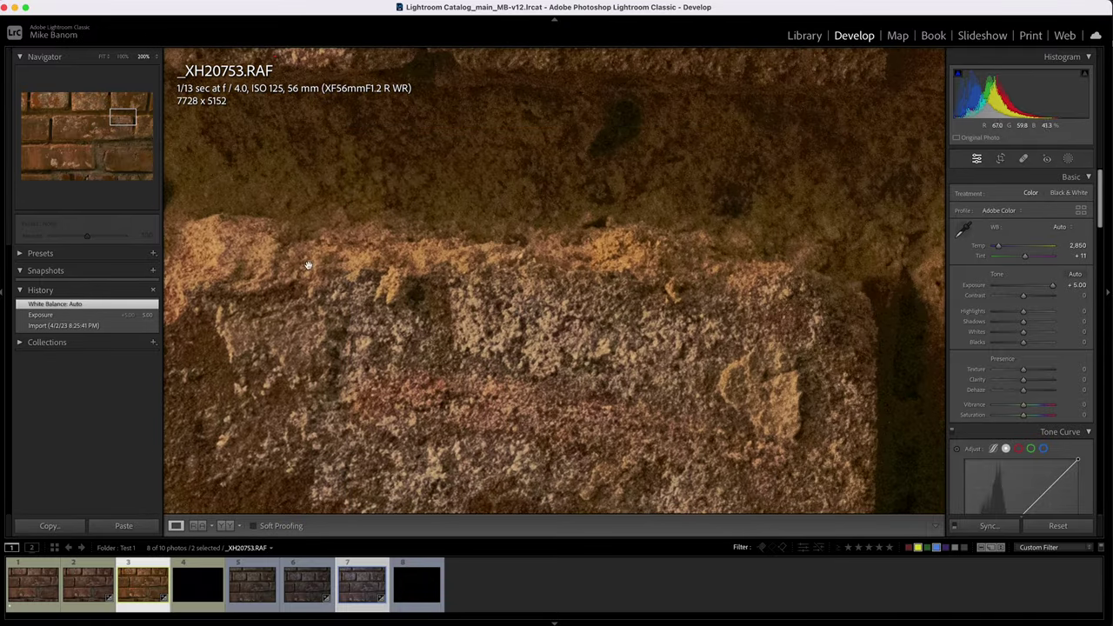
pyautogui.moveTo(271, 253); pyautogui.dragTo(523, 252)
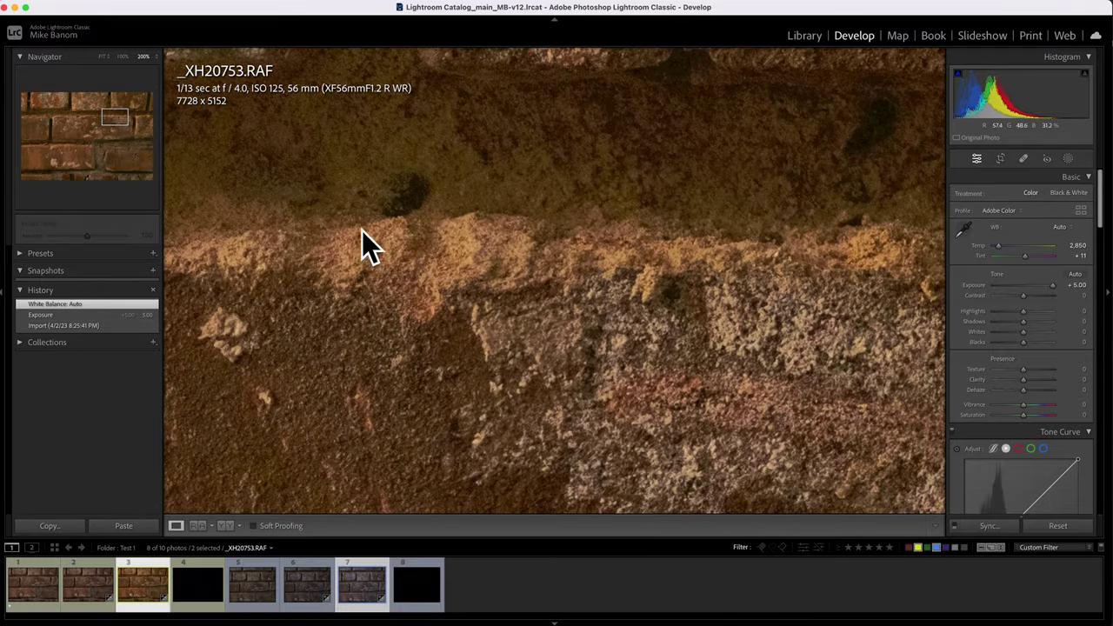
pyautogui.moveTo(390, 266); pyautogui.dragTo(719, 326)
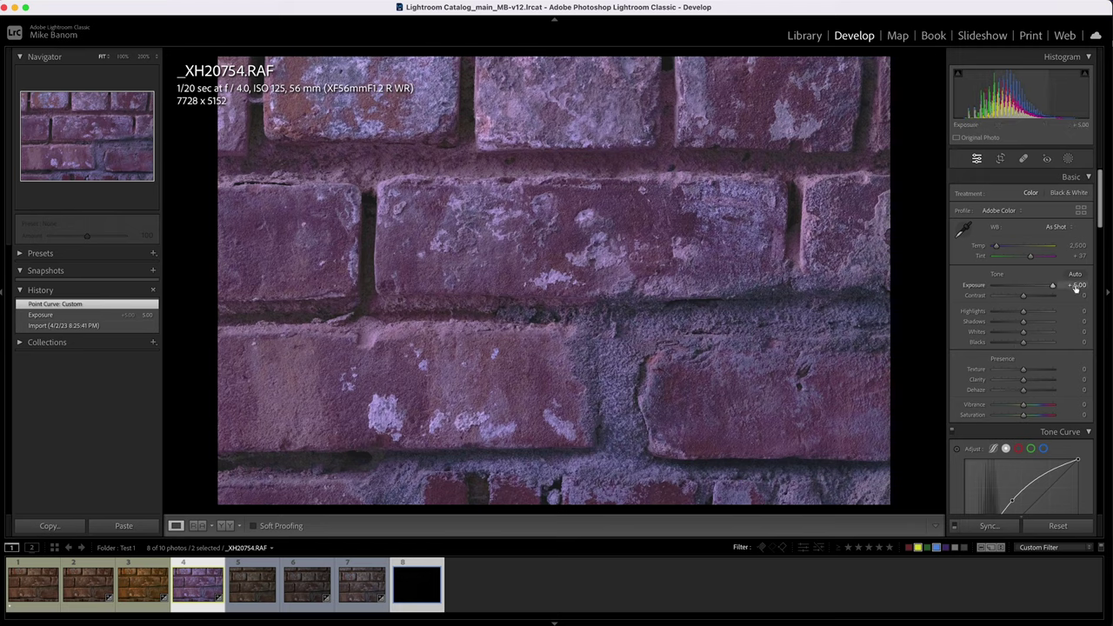
# Brighten the GFX100S 1/20 sec photo by raising its point curve's midtone point to about 96/157, and show the X-H2 counterpart in Develop
pyautogui.press('Right')
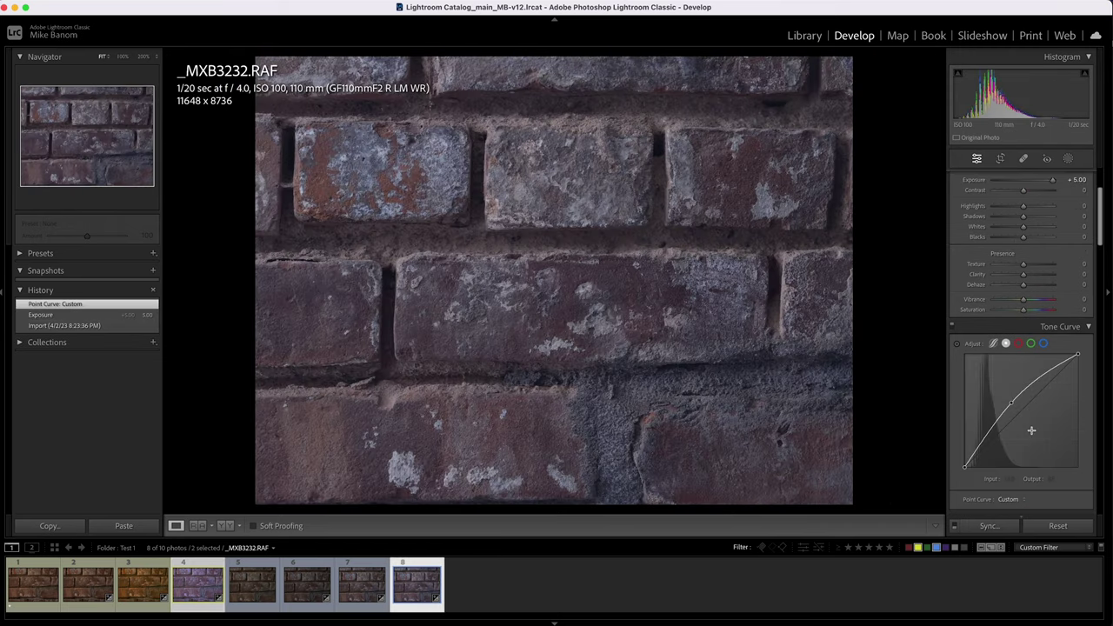
pyautogui.moveTo(1033, 433); pyautogui.dragTo(1009, 400)
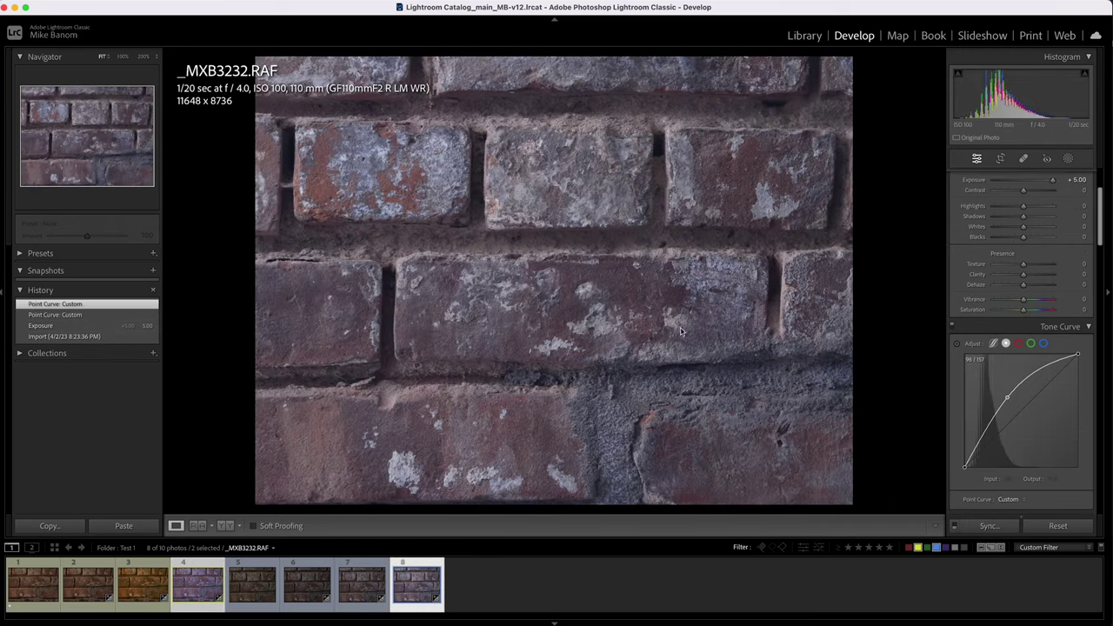
pyautogui.press('c')
pyautogui.press('d')
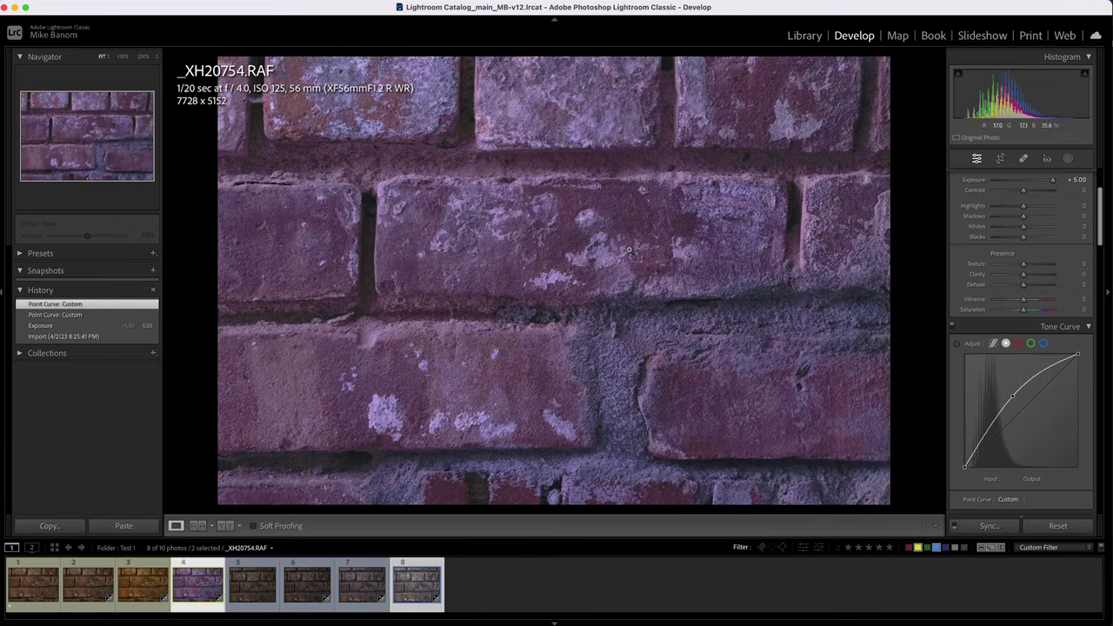
# Examine noise and color casts in the dark joints and brick surfaces of the X-H2 1/20 sec photo at 200%
pyautogui.click(394, 386)
pyautogui.moveTo(441, 187); pyautogui.dragTo(522, 365)
pyautogui.moveTo(465, 209); pyautogui.dragTo(287, 283)
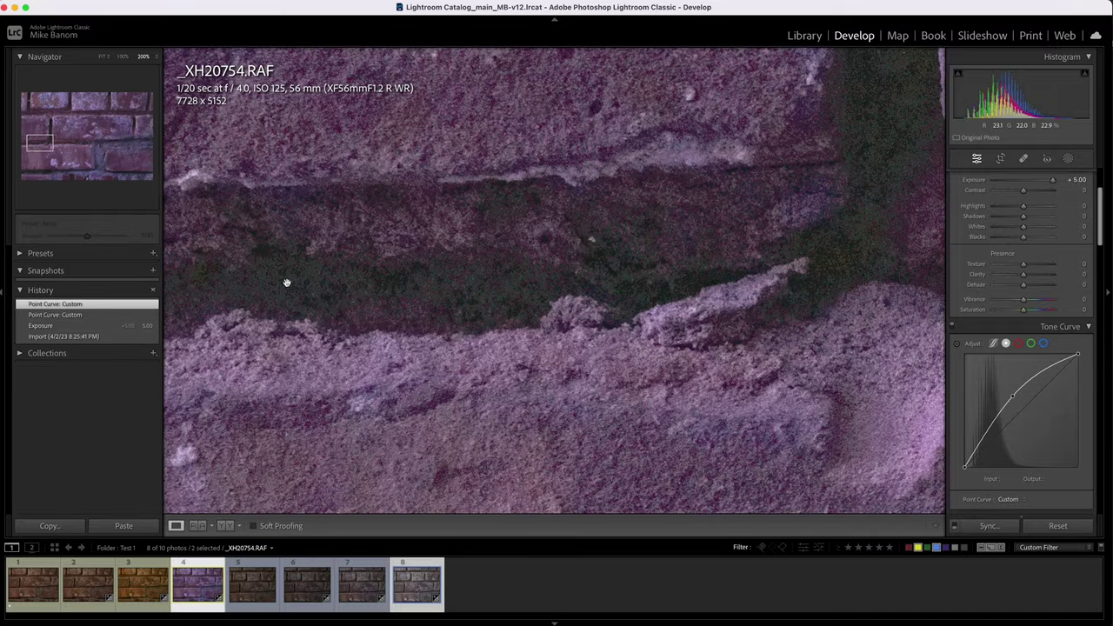
pyautogui.moveTo(591, 239); pyautogui.dragTo(462, 158)
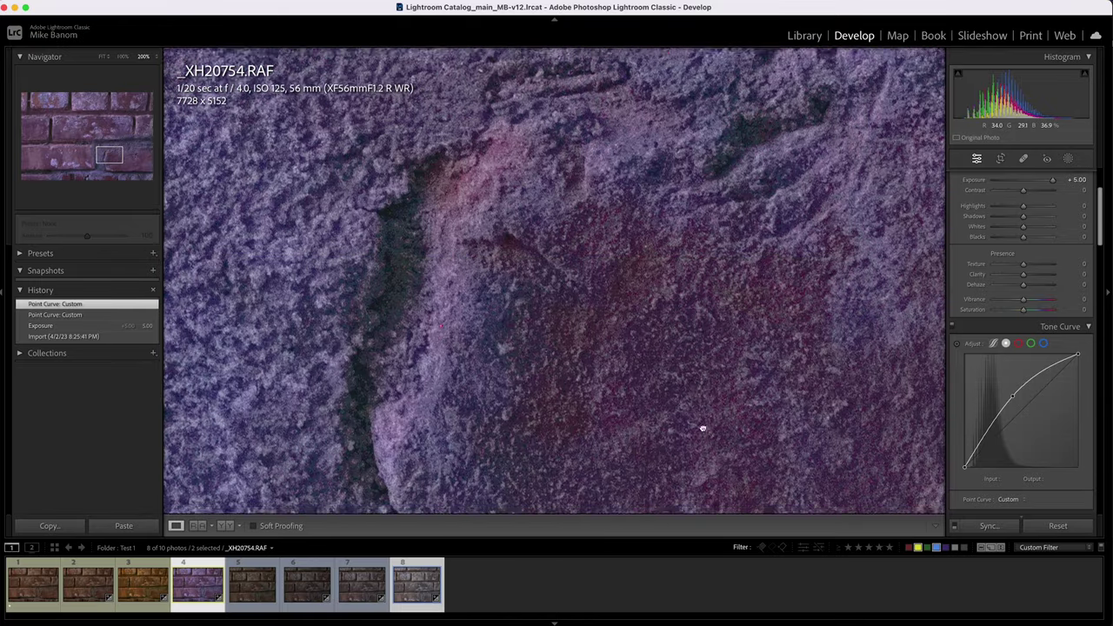
pyautogui.moveTo(704, 427); pyautogui.dragTo(254, 330)
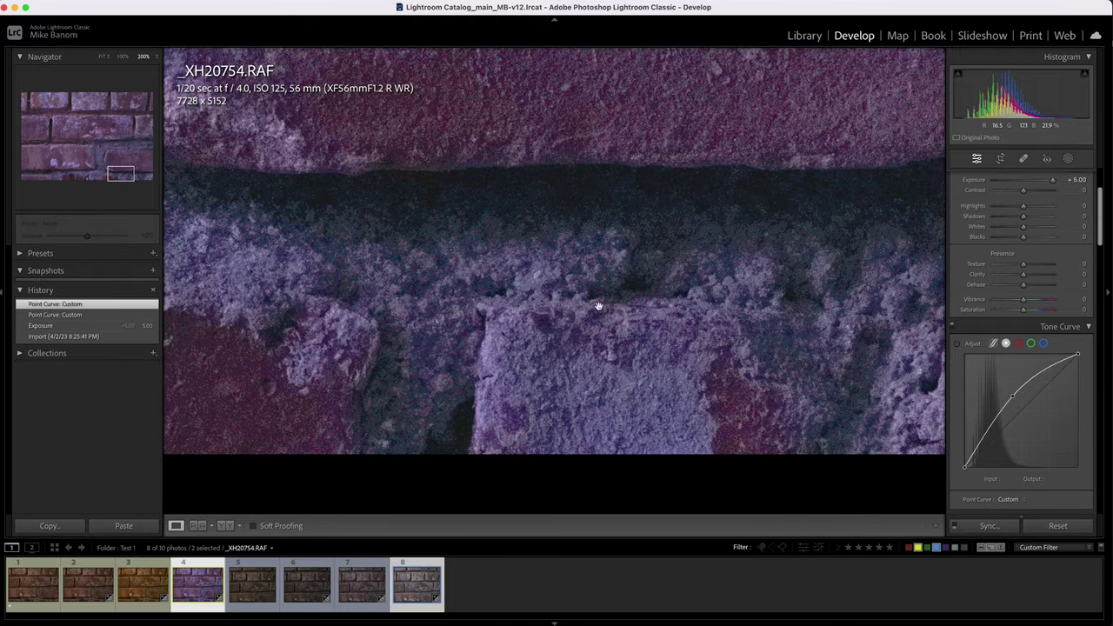
# Inspect the GFX100S 1/20 sec photo at 100%, from the central brick up across the mortar joint to the brick above
pyautogui.click(427, 597)
pyautogui.moveTo(588, 269); pyautogui.dragTo(658, 147)
pyautogui.moveTo(595, 264); pyautogui.dragTo(507, 343)
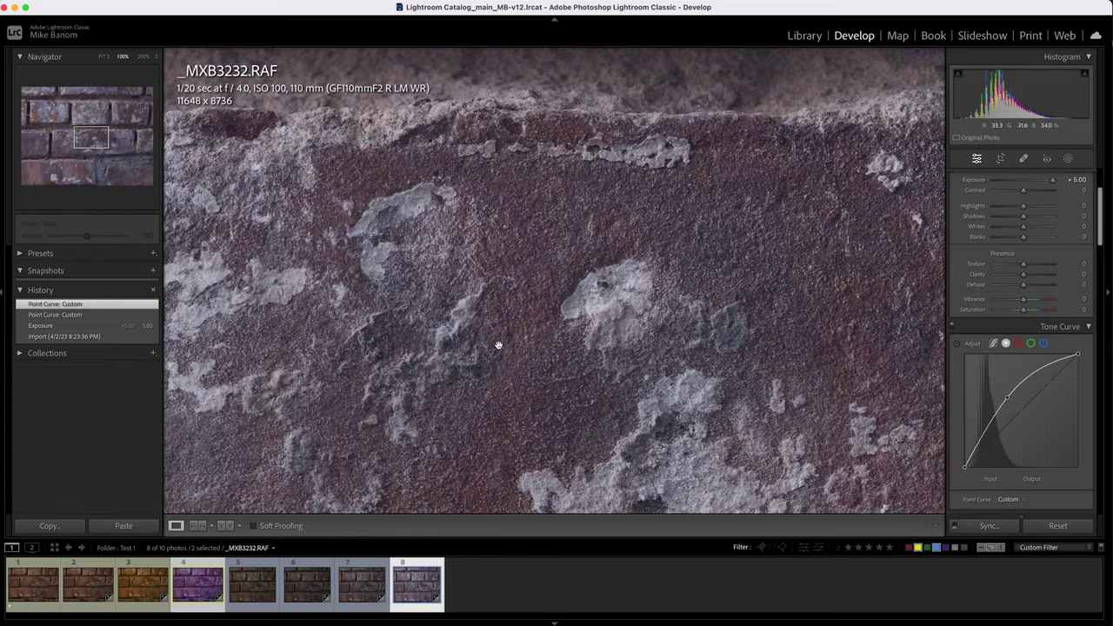
pyautogui.moveTo(539, 237); pyautogui.dragTo(569, 273)
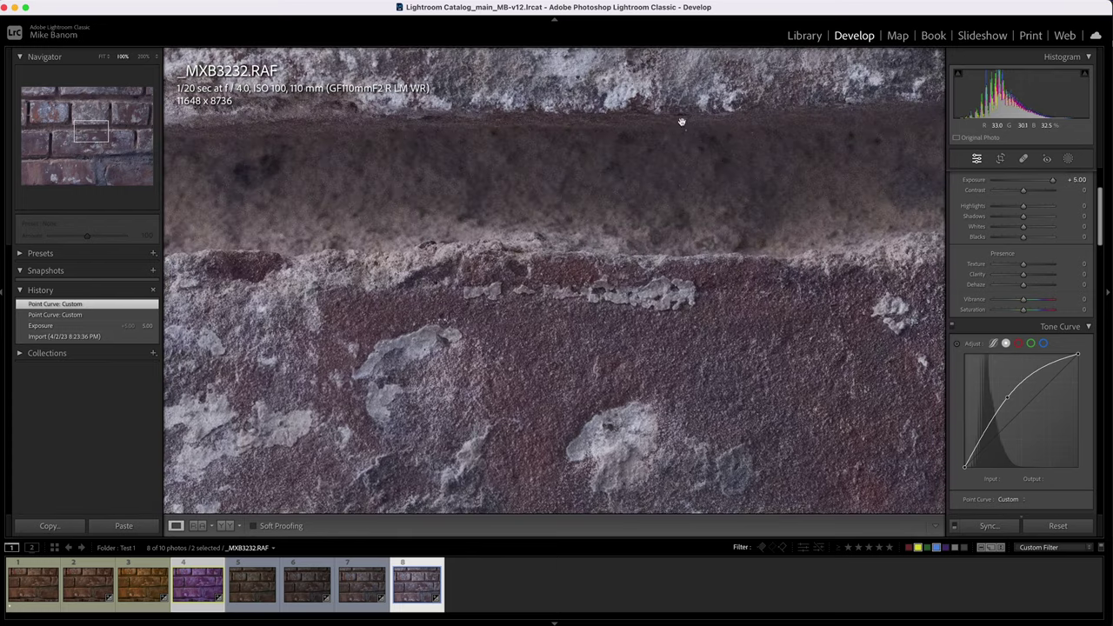
pyautogui.moveTo(681, 121); pyautogui.dragTo(719, 335)
pyautogui.moveTo(700, 174); pyautogui.dragTo(693, 385)
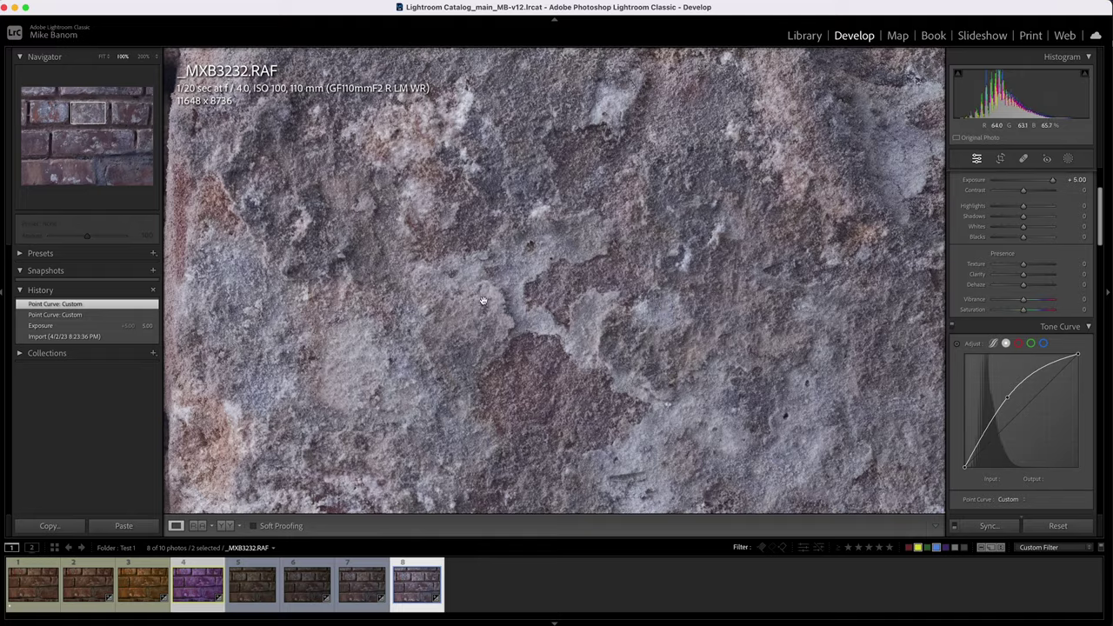
# Examine shadow detail from the GFX100S 1/20 sec photo's upper-left brick down through the bricks and joints below at 100%
pyautogui.moveTo(490, 306); pyautogui.dragTo(827, 246)
pyautogui.moveTo(566, 397); pyautogui.dragTo(905, 315)
pyautogui.moveTo(503, 298); pyautogui.dragTo(821, 267)
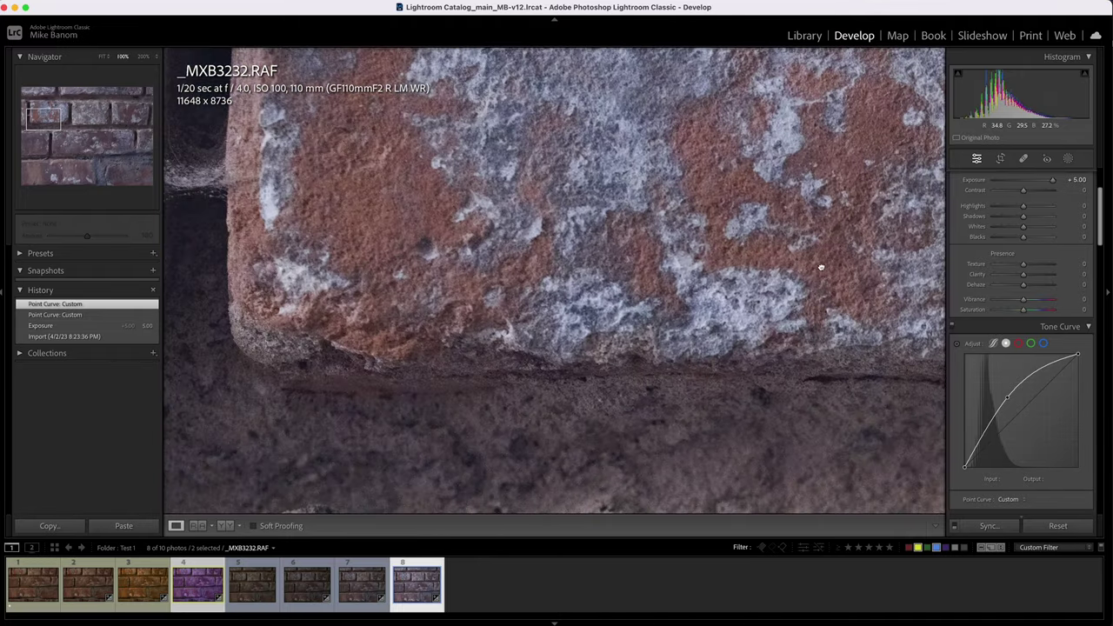
pyautogui.moveTo(761, 359); pyautogui.dragTo(876, 134)
pyautogui.moveTo(492, 300)
pyautogui.mouseDown()
pyautogui.moveTo(517, 280)
pyautogui.moveTo(590, 148)
pyautogui.mouseUp()
pyautogui.moveTo(696, 306)
pyautogui.mouseDown()
pyautogui.moveTo(426, 81)
pyautogui.moveTo(259, 2)
pyautogui.mouseUp()
pyautogui.moveTo(658, 132); pyautogui.dragTo(162, 122)
pyautogui.moveTo(759, 293); pyautogui.dragTo(504, 139)
pyautogui.moveTo(779, 249); pyautogui.dragTo(370, 122)
# Set the GFX100S 1/20 sec photo's exposure to +4.55, highlights to +82, shadows to -8 and whites to +14
pyautogui.press('z')
pyautogui.moveTo(1052, 180)
pyautogui.mouseDown()
pyautogui.moveTo(1048, 205)
pyautogui.moveTo(1015, 224)
pyautogui.moveTo(1028, 228)
pyautogui.mouseUp()
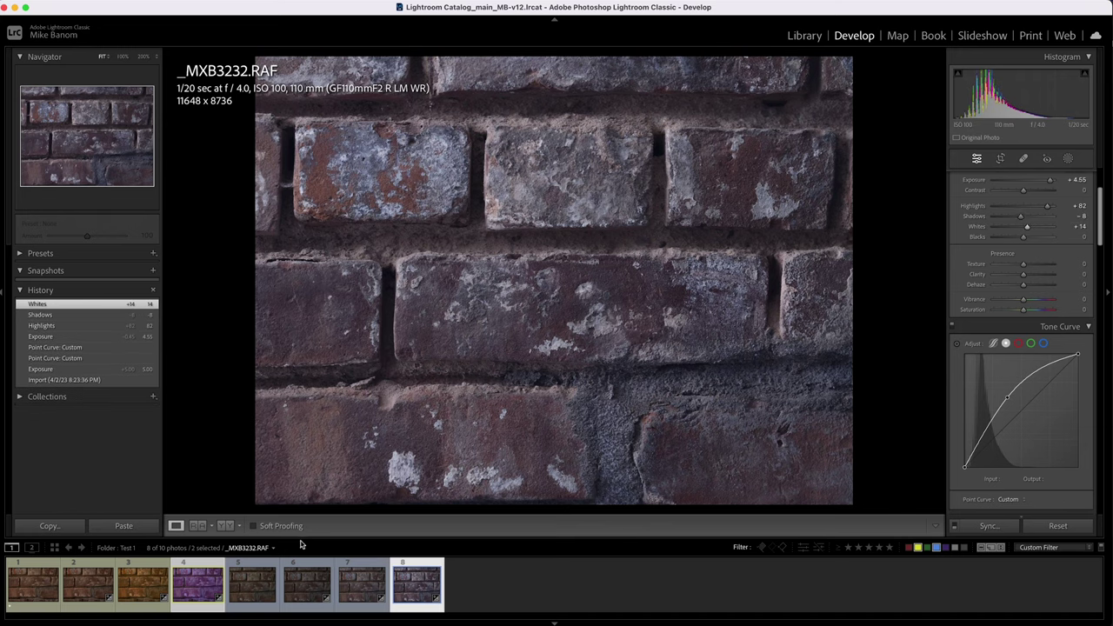
# Adjust the highlights of the matching X-H2 1/20 sec photo _XH20754.RAF
pyautogui.click(219, 585)
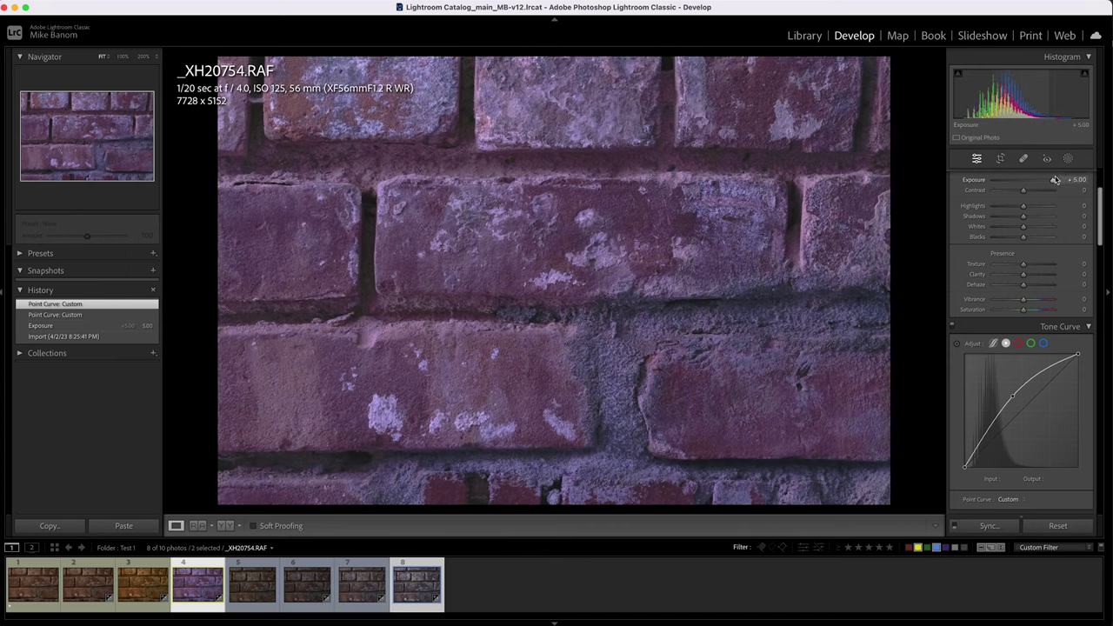
pyautogui.click(1049, 205)
pyautogui.moveTo(1049, 205); pyautogui.dragTo(1025, 212)
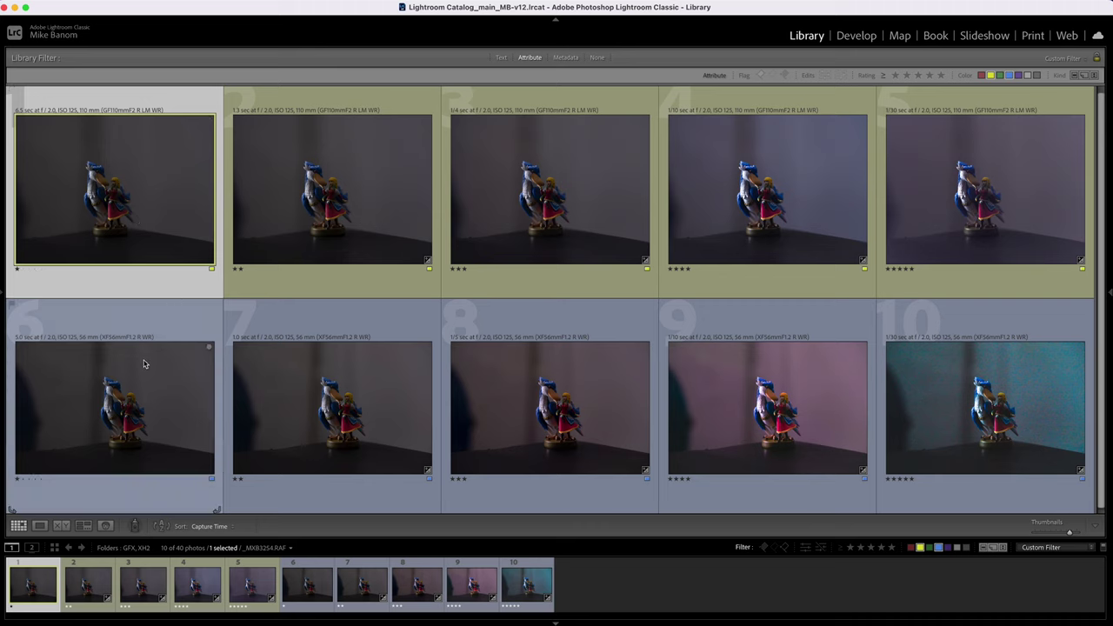
# Compare the GFX100S 6.5 sec and X-H2 5.0 sec figurine photos side by side, zoomed in on the bird and girl
pyautogui.keyDown('super'); pyautogui.click(130, 322); pyautogui.keyUp('super')
pyautogui.press('c')
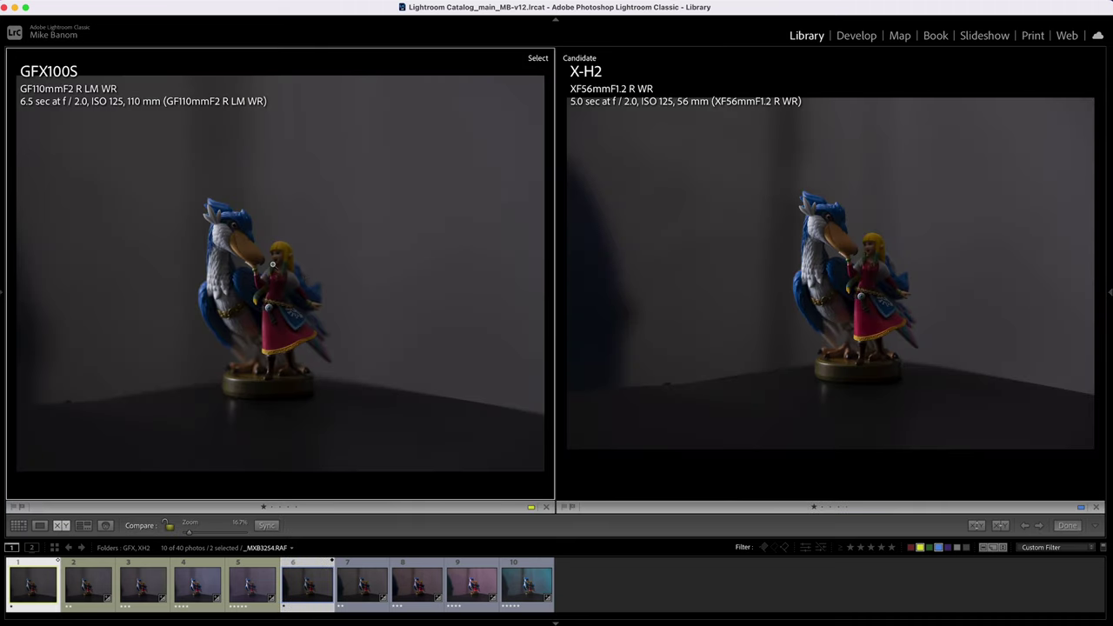
pyautogui.click(272, 264)
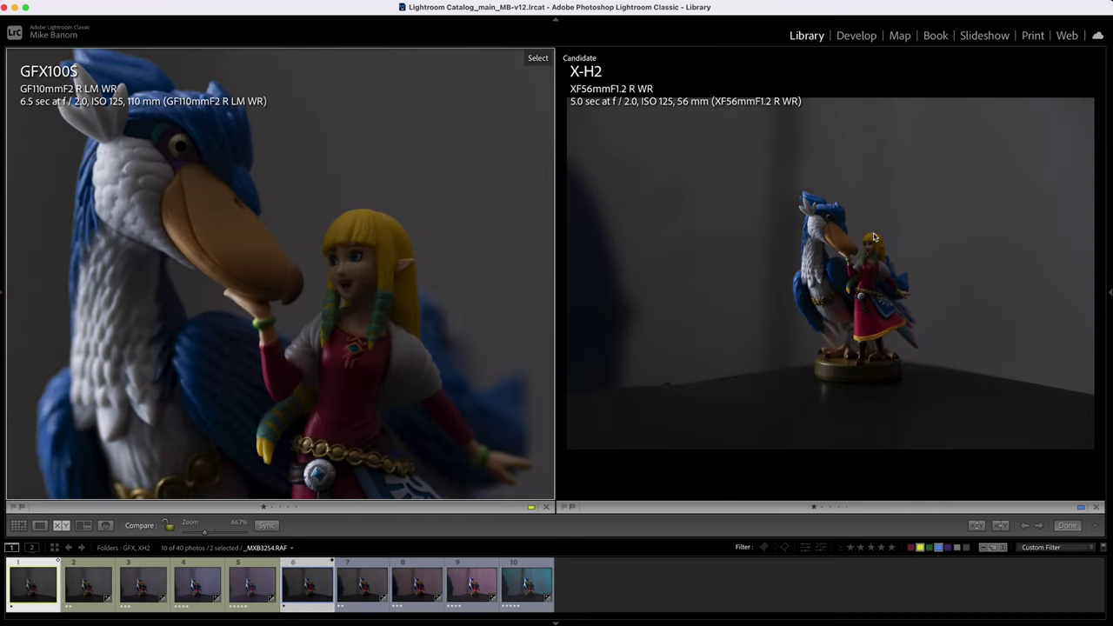
pyautogui.click(869, 235)
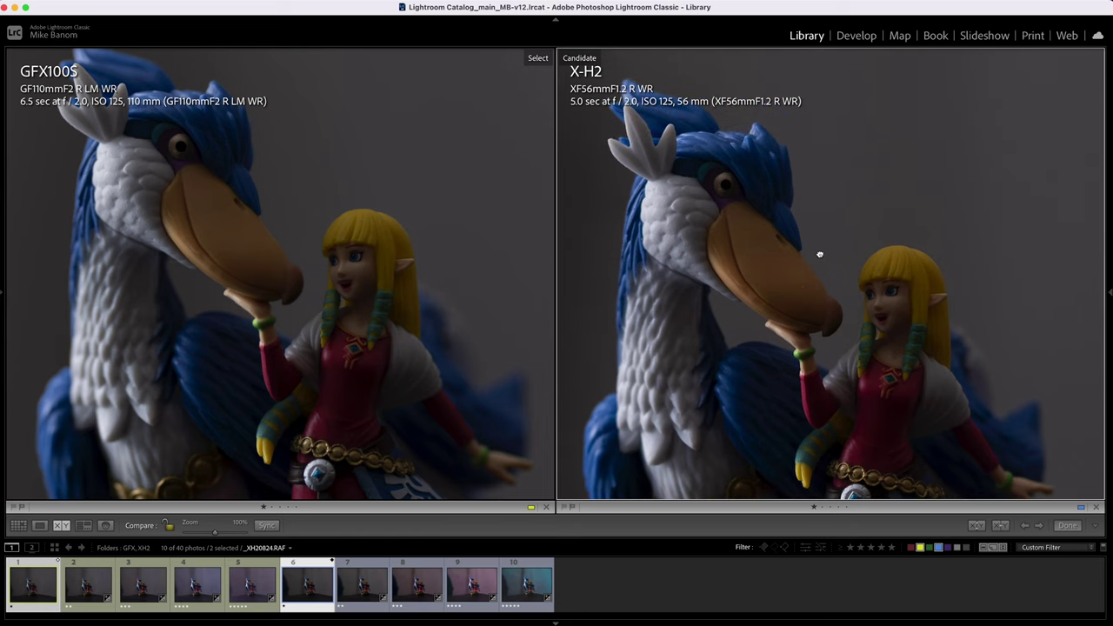
# Compare figurine detail in both photos from the base up to the heads, framing the bird and girl alike in both views
pyautogui.click(243, 244)
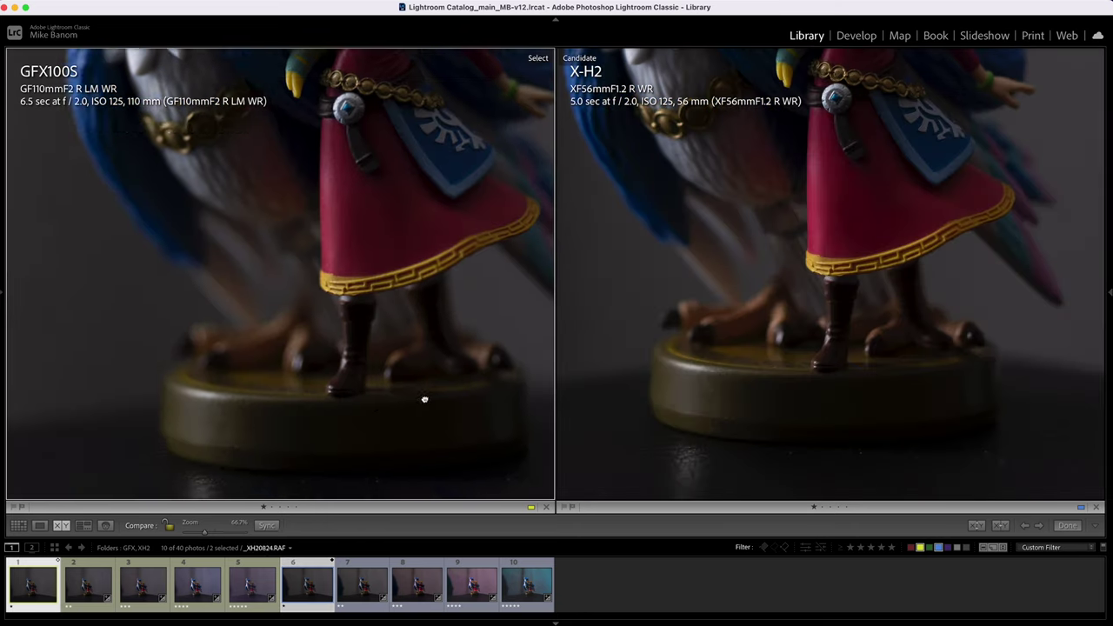
pyautogui.moveTo(424, 401); pyautogui.dragTo(422, 376)
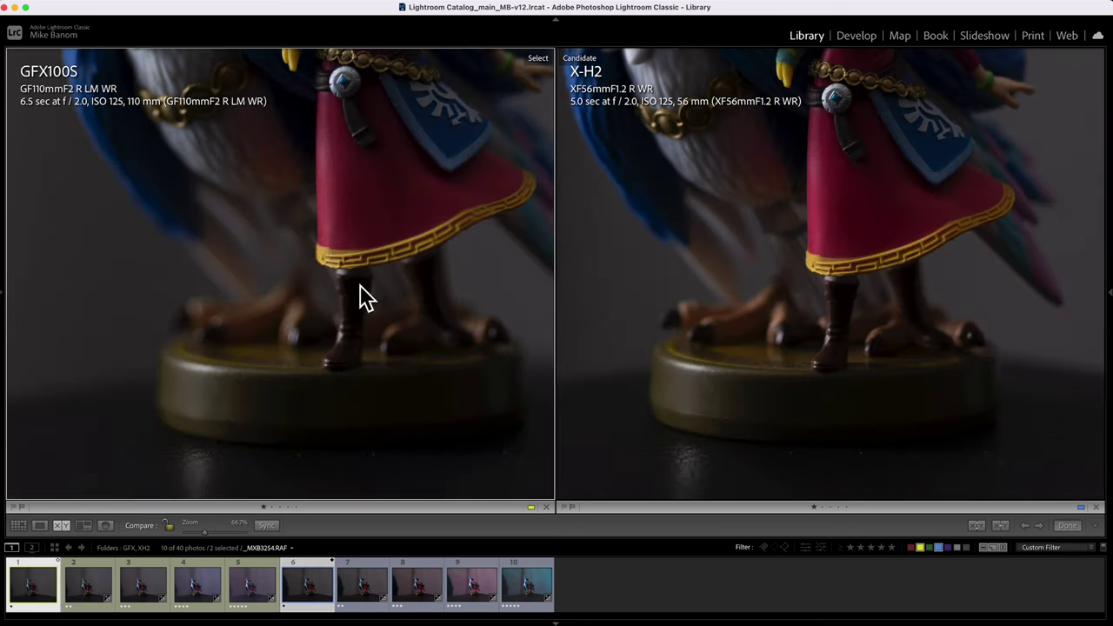
pyautogui.moveTo(360, 179); pyautogui.dragTo(330, 223)
pyautogui.moveTo(340, 148); pyautogui.dragTo(343, 301)
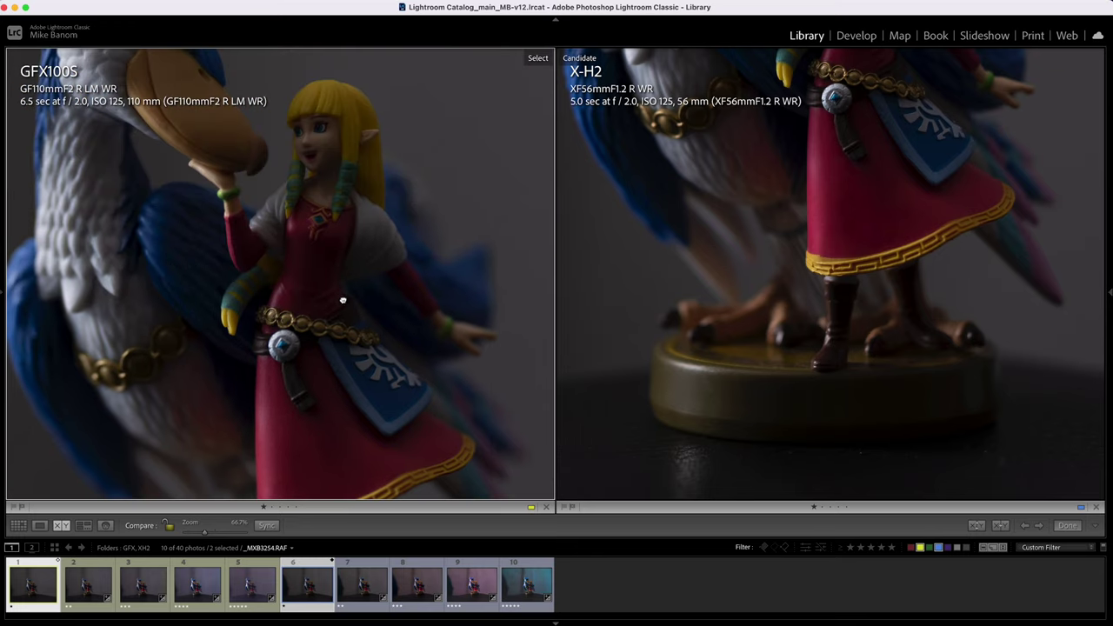
pyautogui.moveTo(249, 161); pyautogui.dragTo(318, 271)
pyautogui.moveTo(793, 248); pyautogui.dragTo(814, 365)
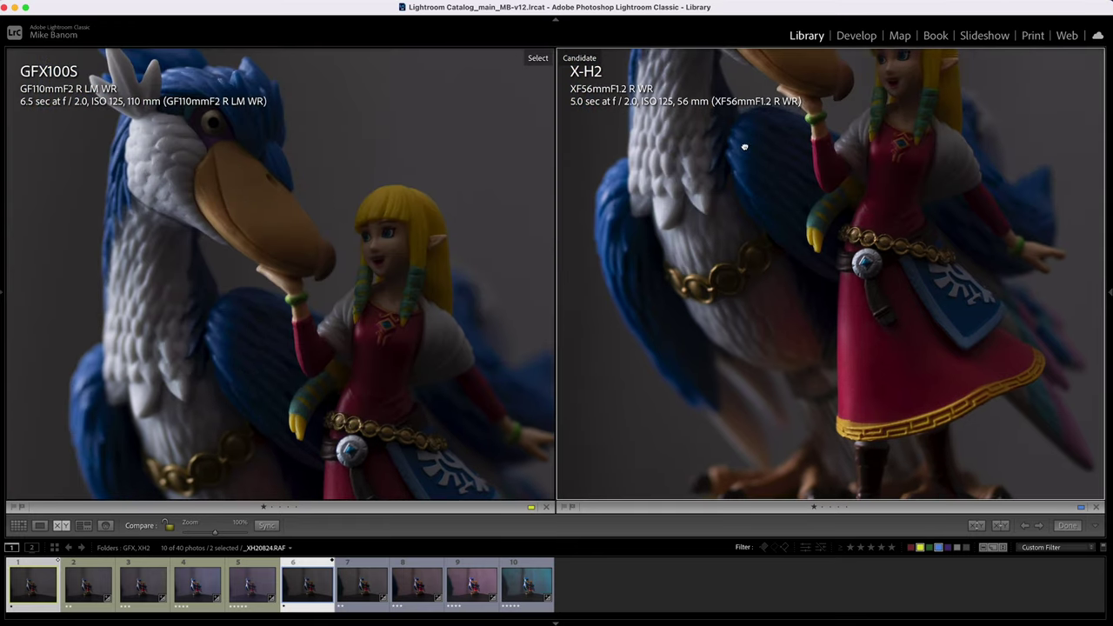
pyautogui.moveTo(746, 131); pyautogui.dragTo(778, 328)
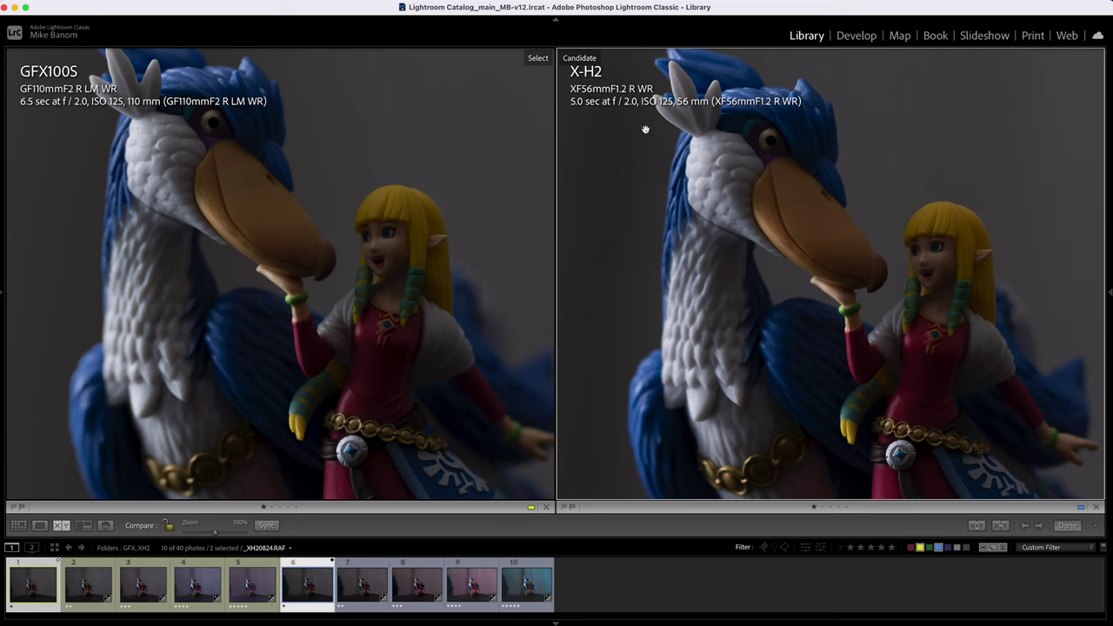